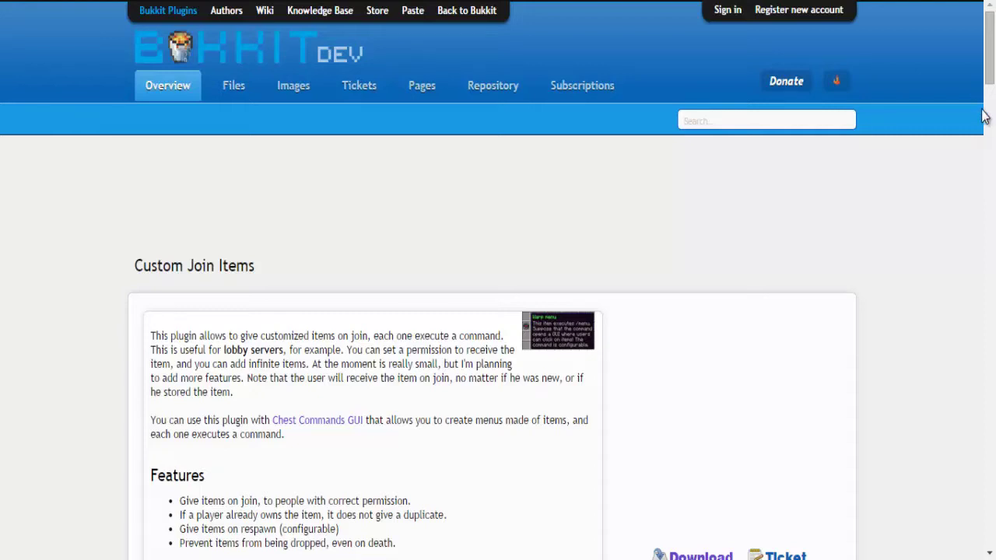
Review the commands and configuration sections on the Custom Join Items plugin page and open the plugin's download
scroll(977, 70, "down", 5)
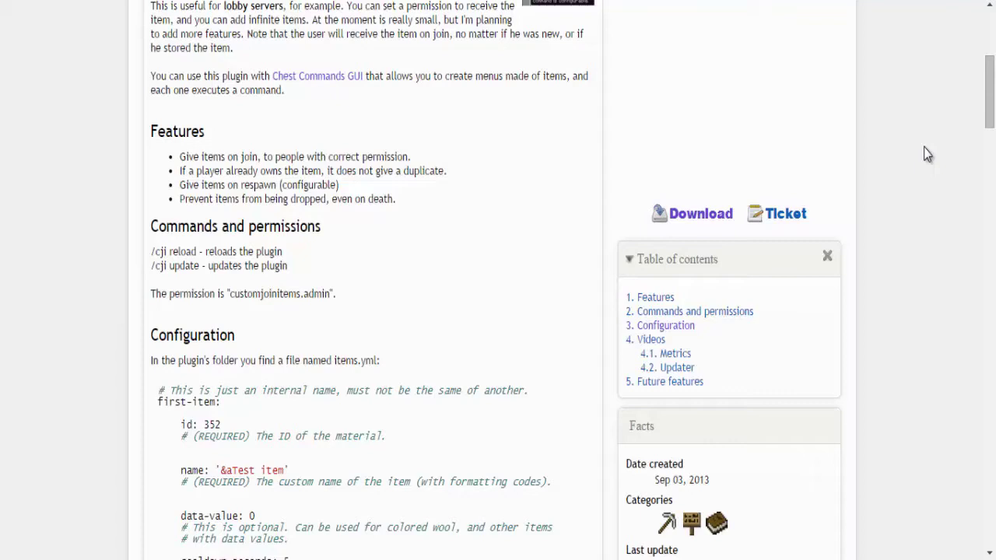
left_click_drag(990, 93, 990, 117)
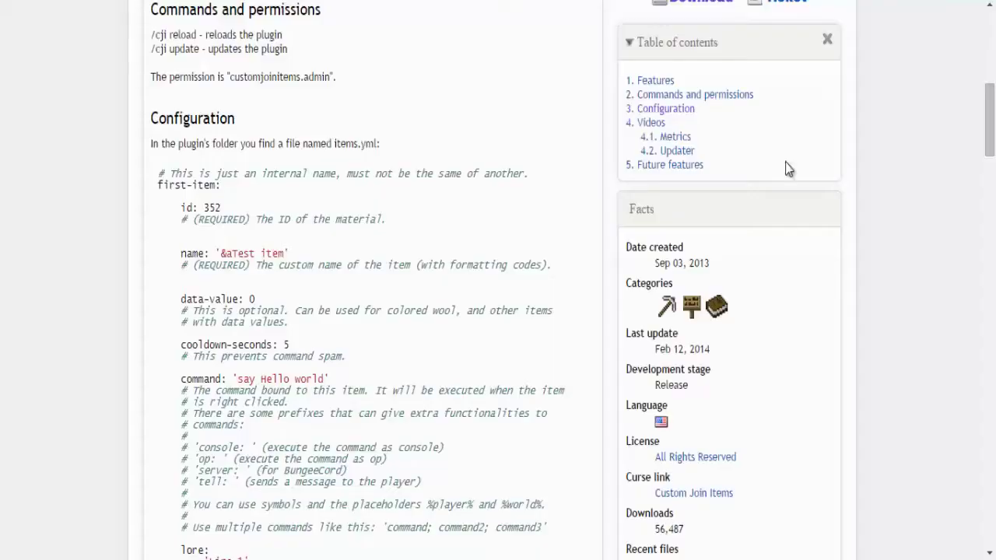
scroll(732, 78, "up", 3)
left_click(701, 200)
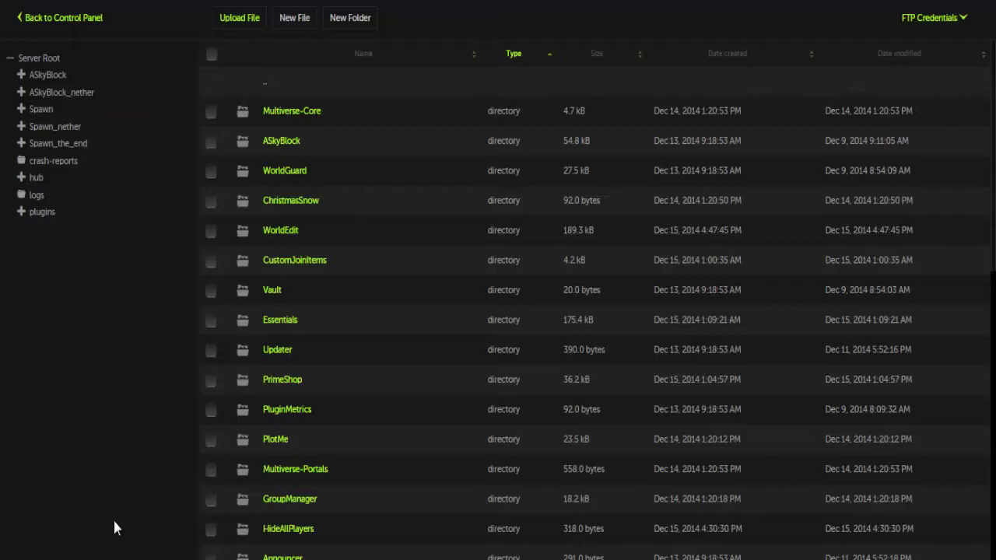
left_click(241, 19)
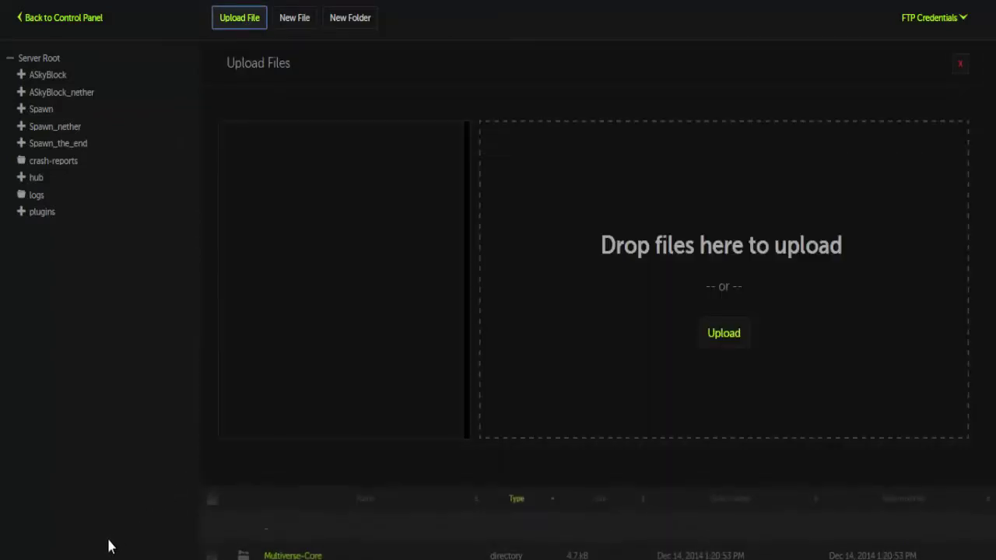
left_click(960, 64)
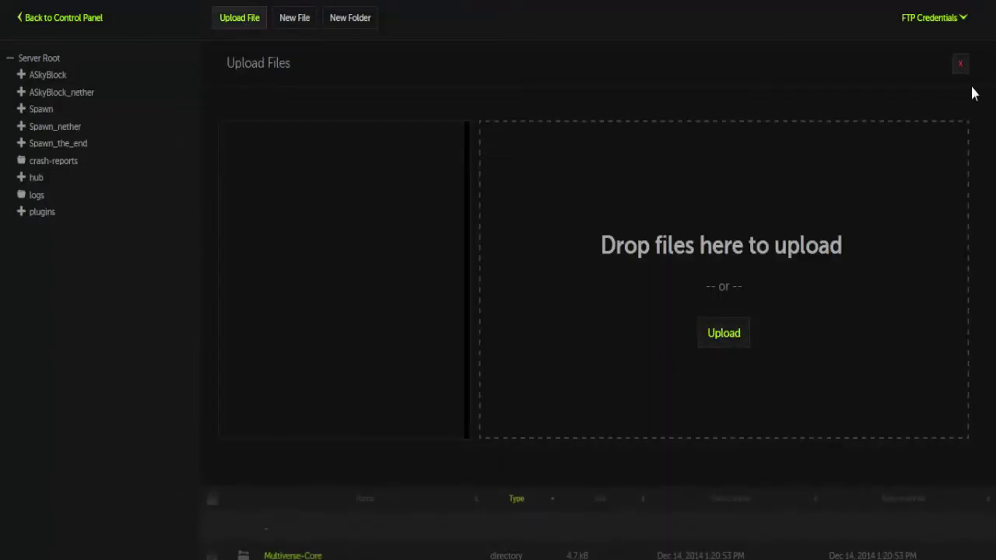
mouse_move(426, 559)
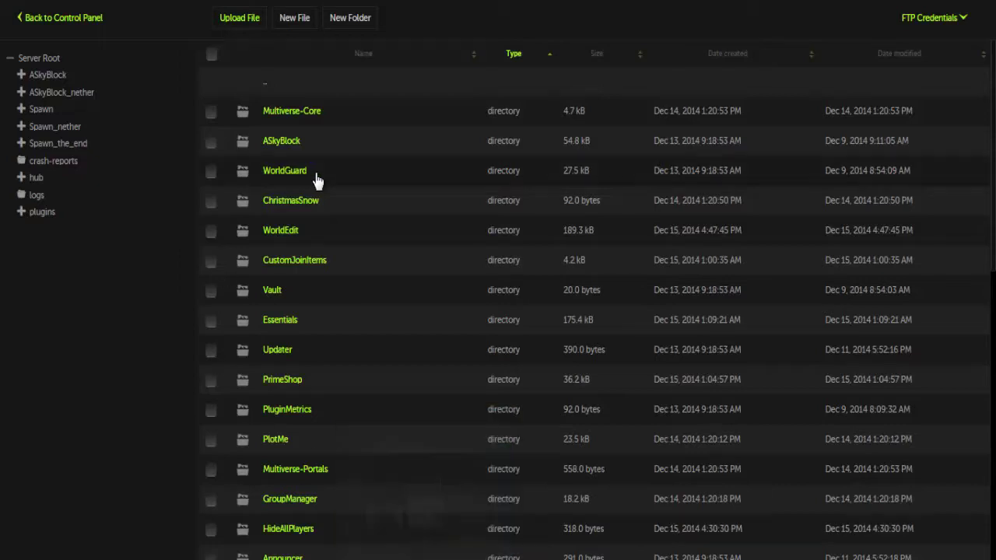
left_click(304, 266)
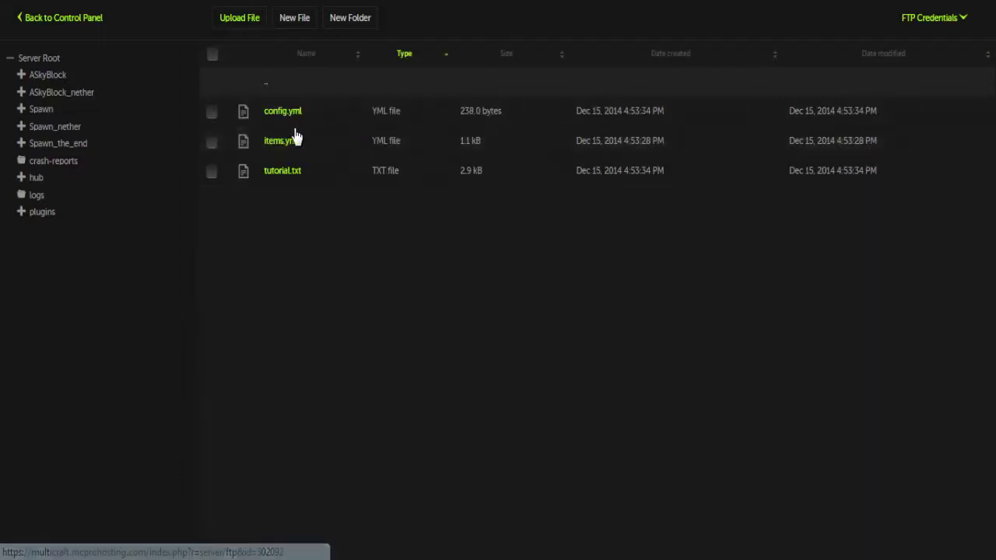
left_click(290, 84)
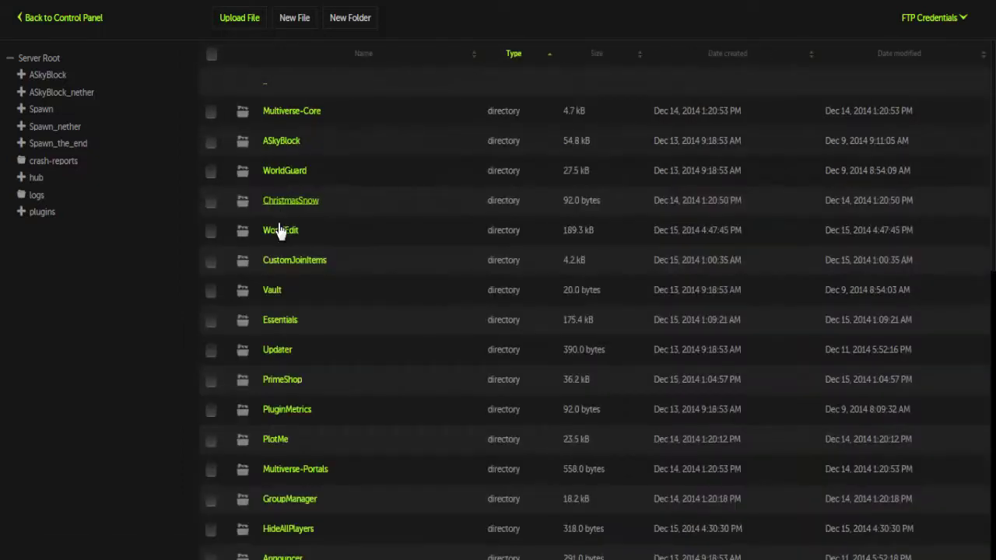
Open items.yml from the CustomJoinItems folder in the server's file manager and review its existing item entries
left_click(309, 265)
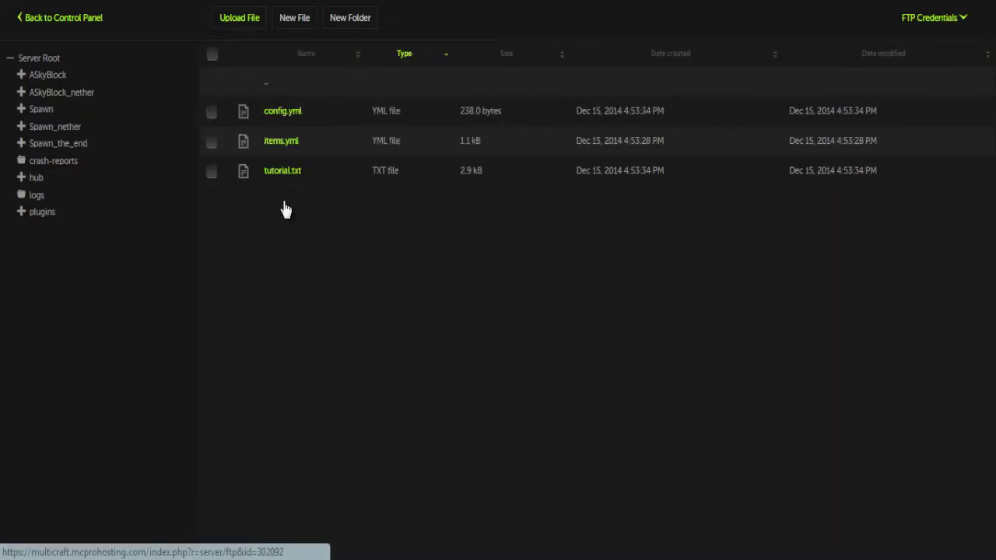
left_click(281, 141)
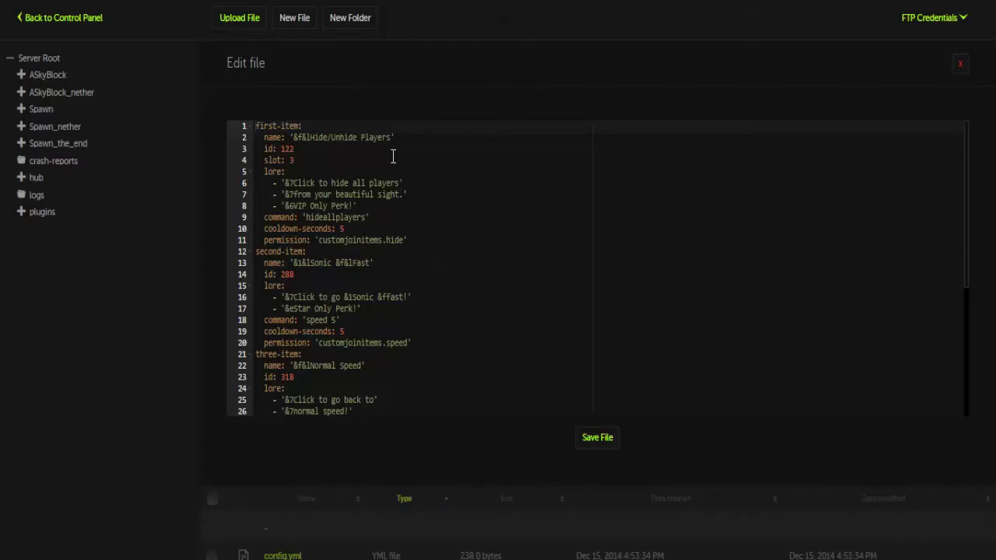
scroll(472, 326, "down", 1)
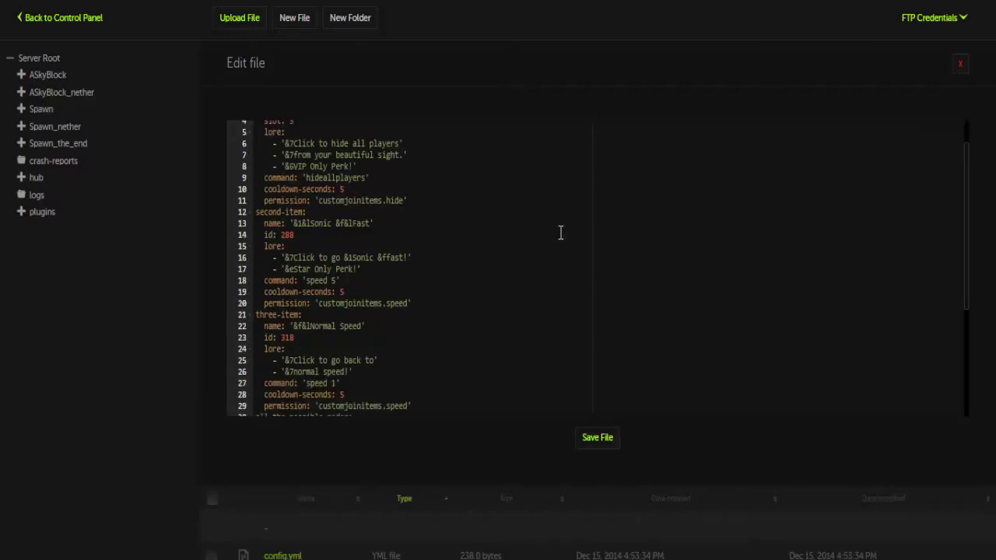
scroll(590, 253, "up", 1)
scroll(635, 271, "down", 1)
left_click_drag(965, 289, 978, 138)
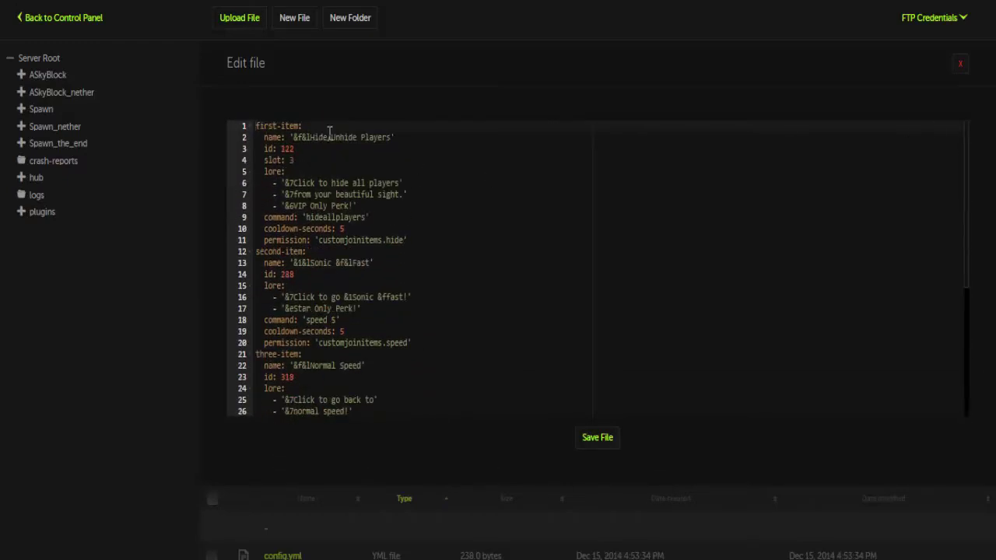
left_click(304, 125)
left_click(324, 342)
scroll(331, 355, "down", 1)
scroll(343, 405, "down", 1)
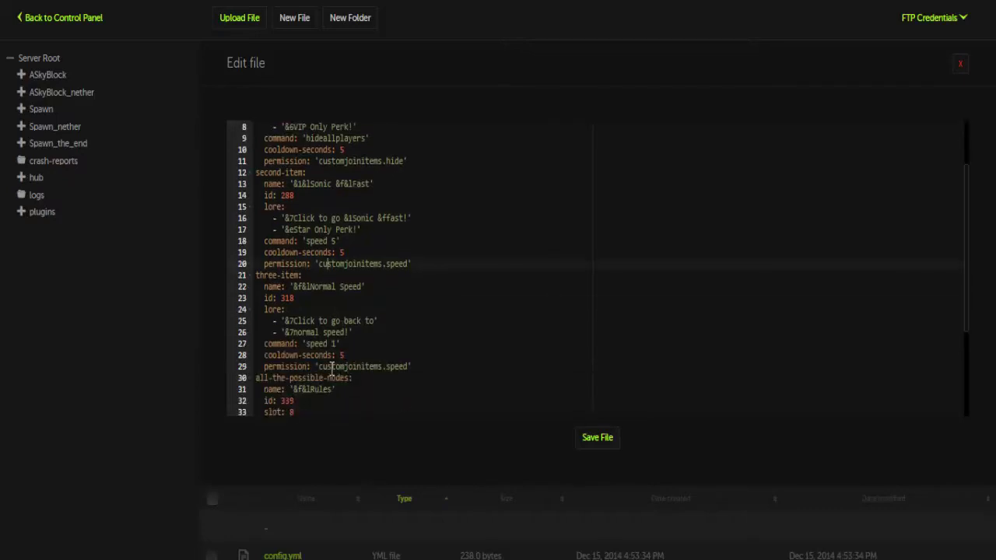
Add a four-item entry below three-item in items.yml, with the name '&f&lTest'
left_click(421, 369)
scroll(427, 374, "down", 1)
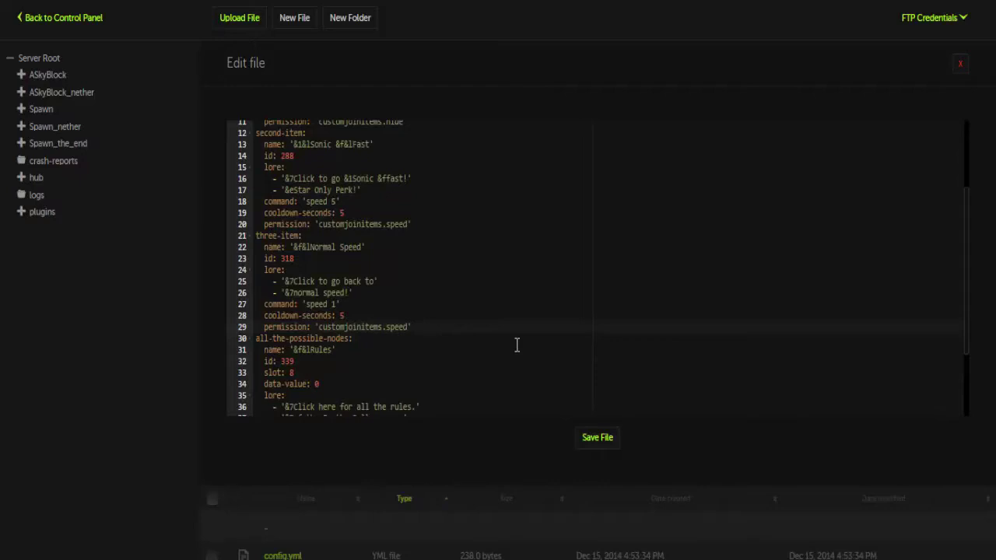
key("Return")
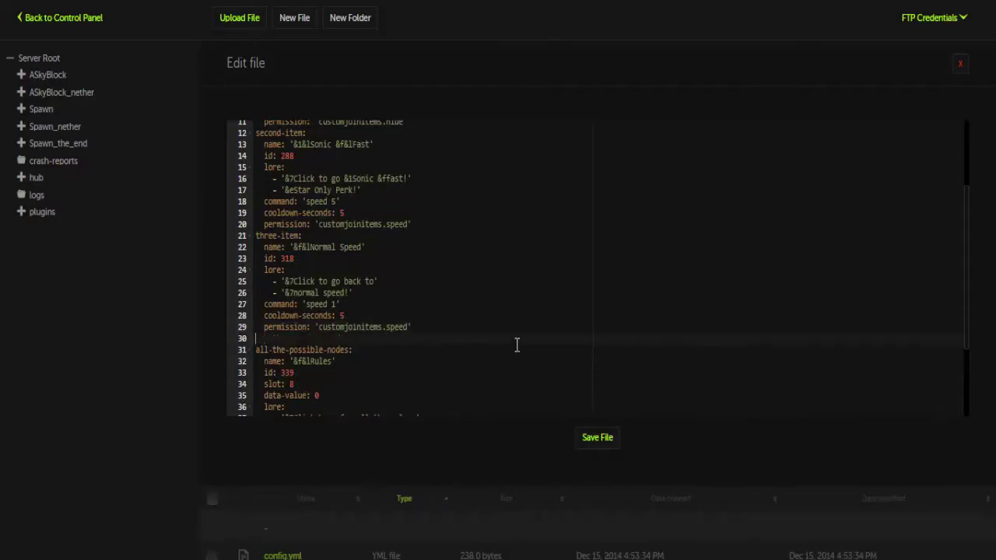
type("four-item:")
key("Return")
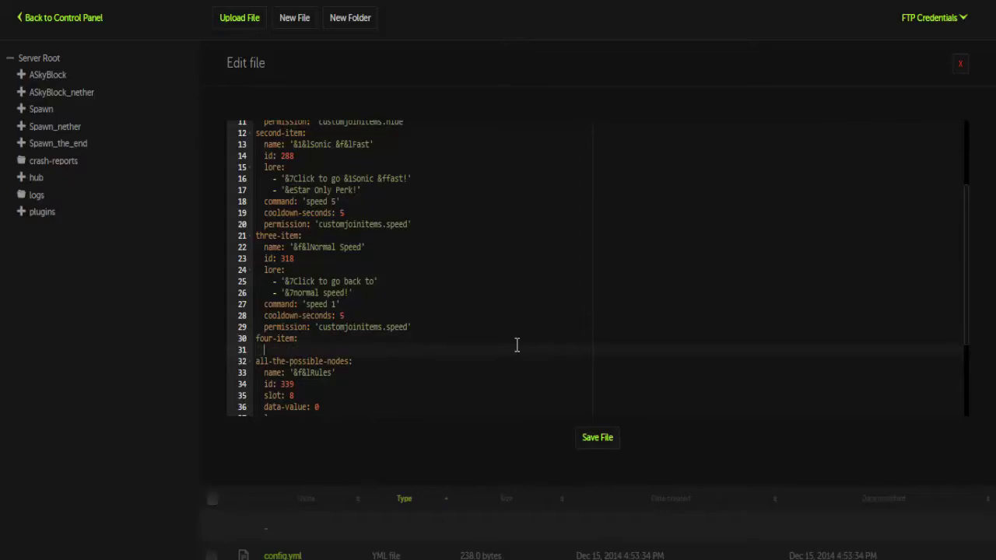
type("name: '")
type("&f&lTest'")
key("Return")
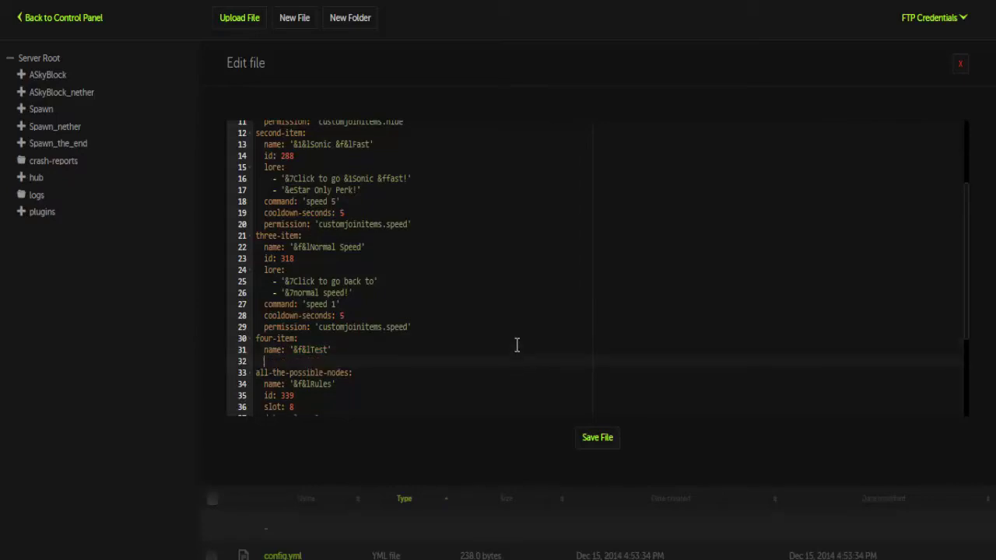
Add id: 399 to the four-item entry, searching the Minecraft ID List for "nether" to find the item ID
type("id")
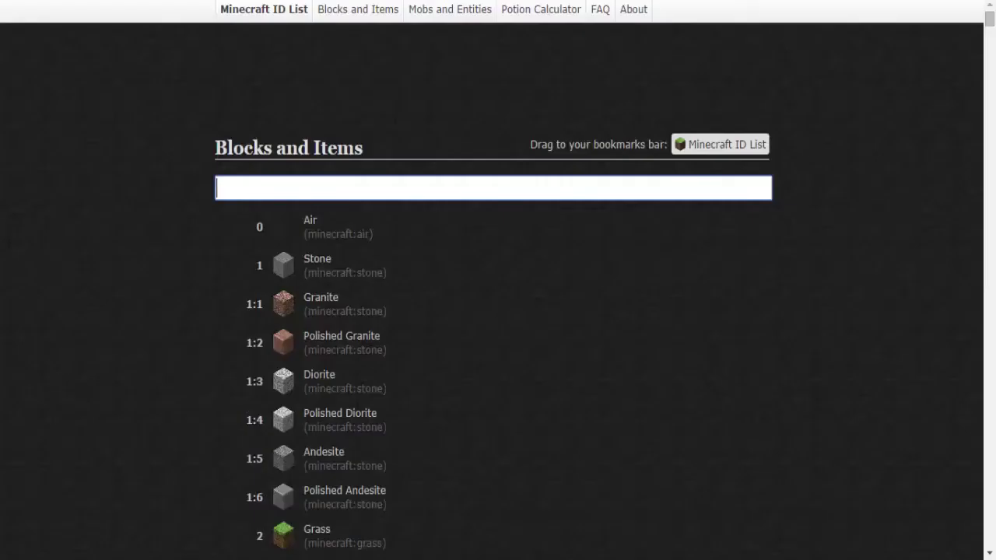
mouse_move(990, 19)
left_mouse_down()
mouse_move(993, 545)
mouse_move(990, 19)
left_mouse_up()
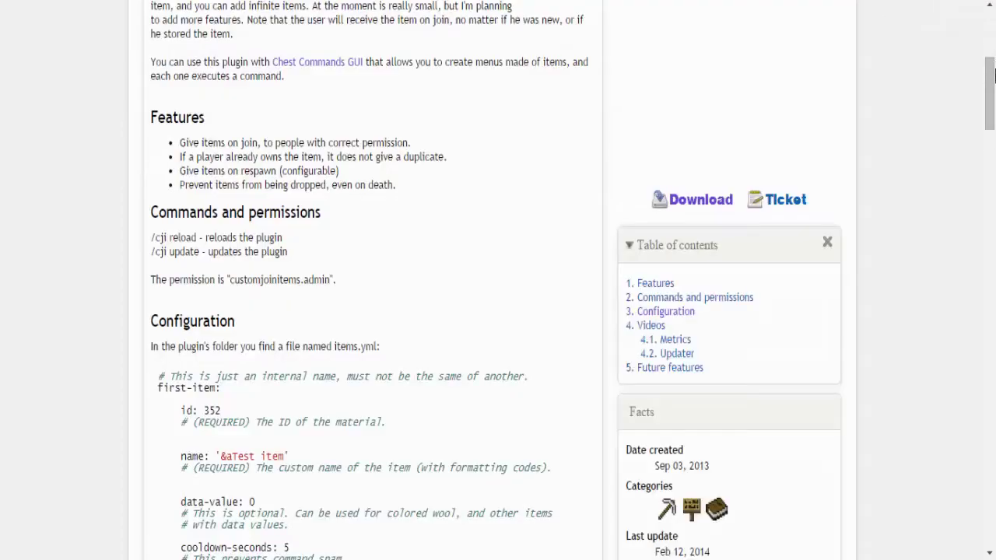
scroll(498, 281, "down", 7)
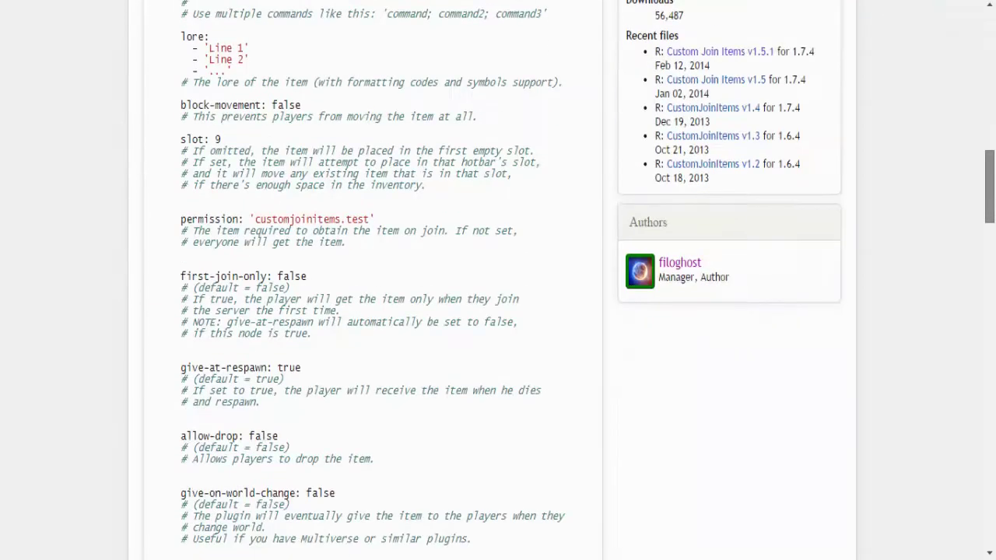
scroll(991, 157, "up", 5)
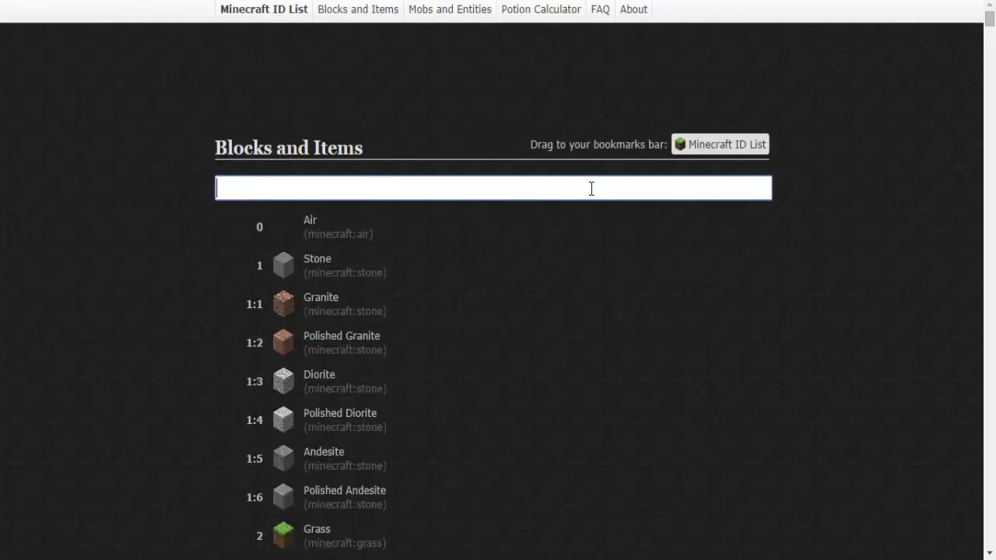
type("nether")
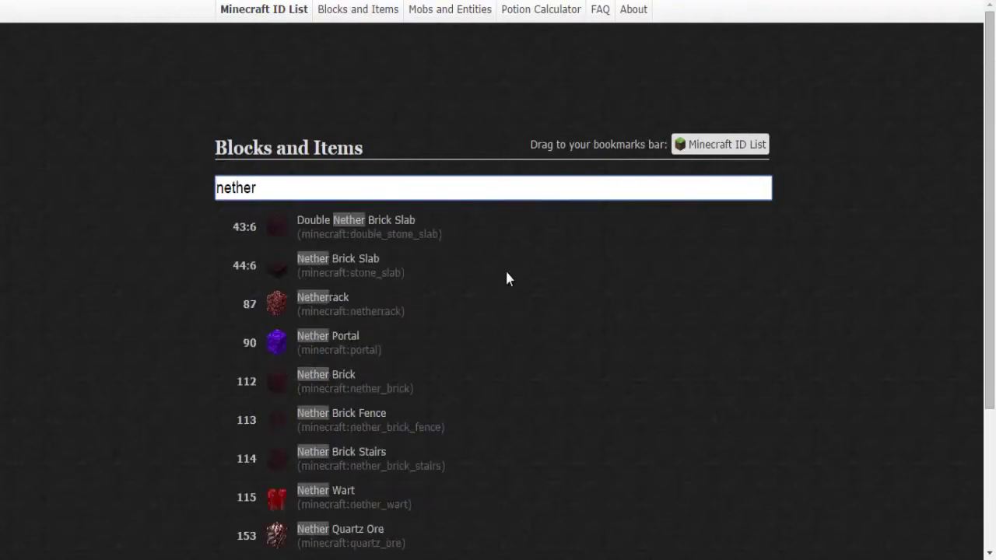
scroll(465, 388, "down", 1)
scroll(349, 467, "up", 1)
scroll(260, 540, "down", 1)
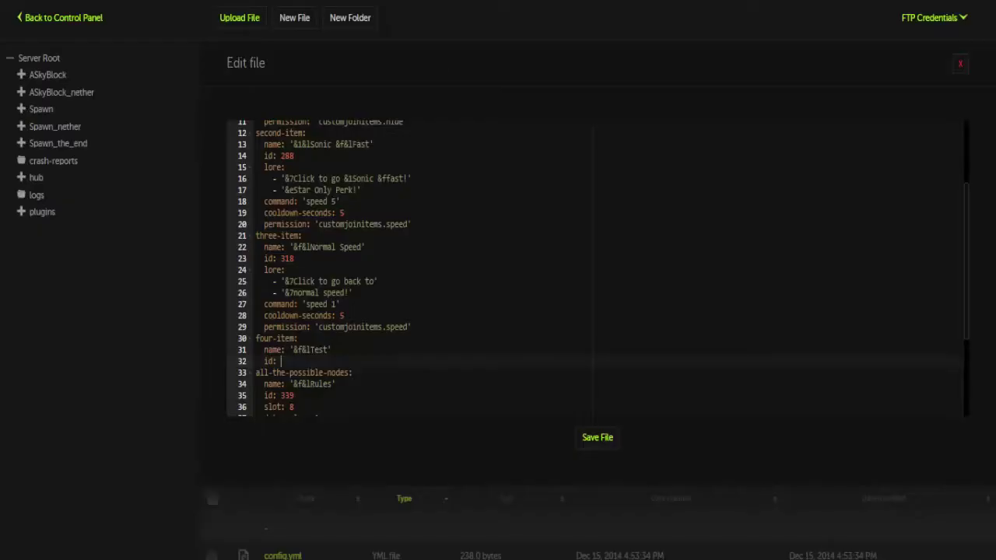
type("399")
key("Return")
Add a lore section to four-item containing the line '&7This is a test item'
type("lore:")
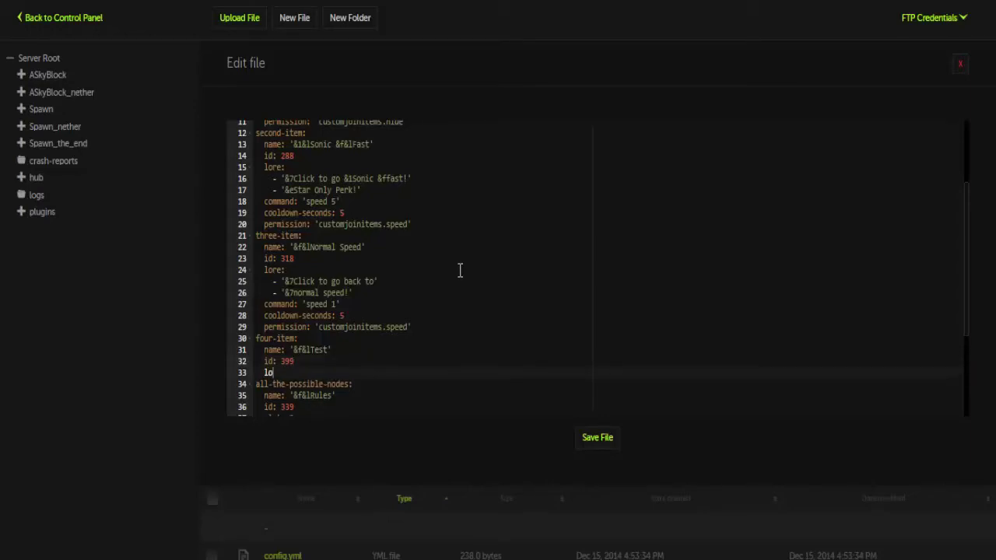
key("Return")
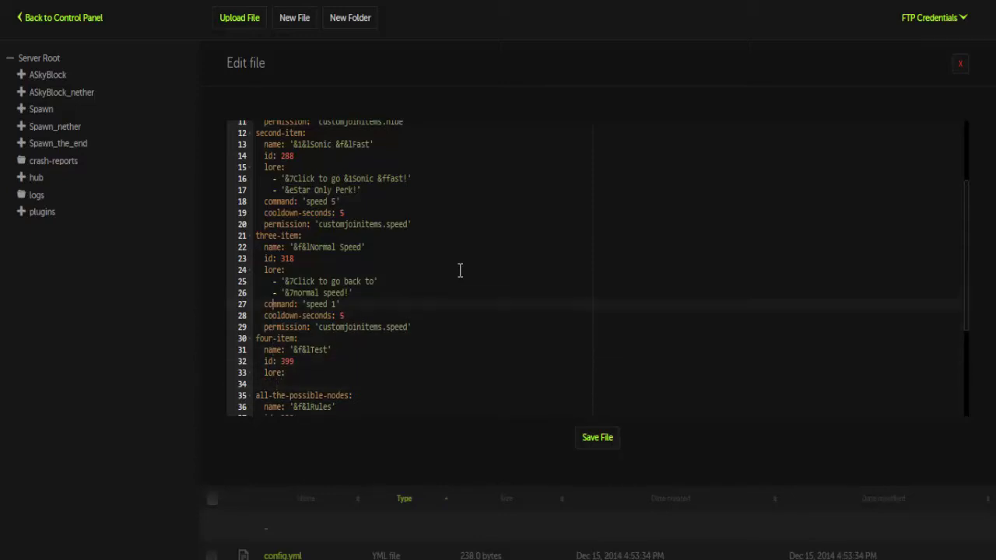
key("Down")
key("Down")
key("Down")
key("Down")
key("Down")
key("Down")
key("Down")
type("- '&7This is a test item'")
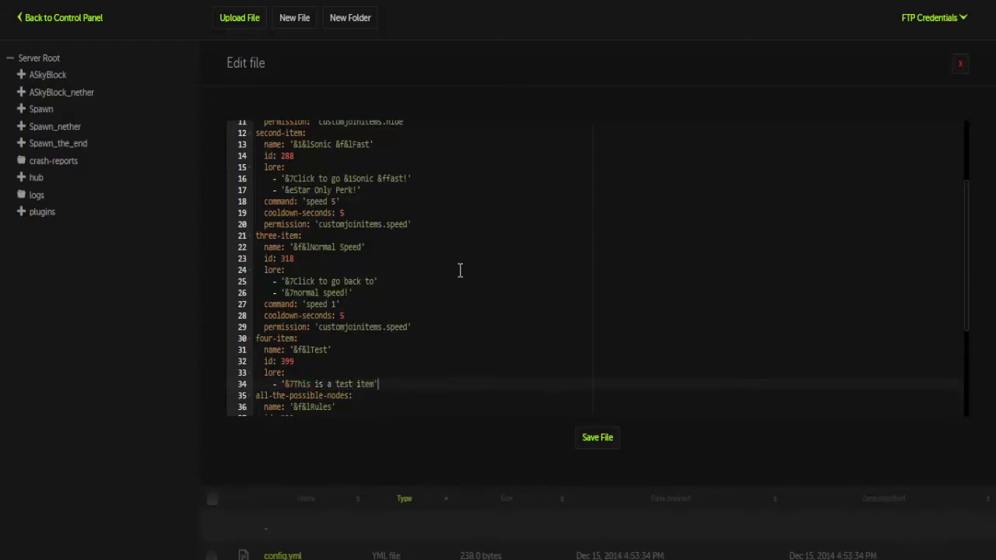
Add the command 'say This is a test!' to the four-item entry below its lore
key("Return")
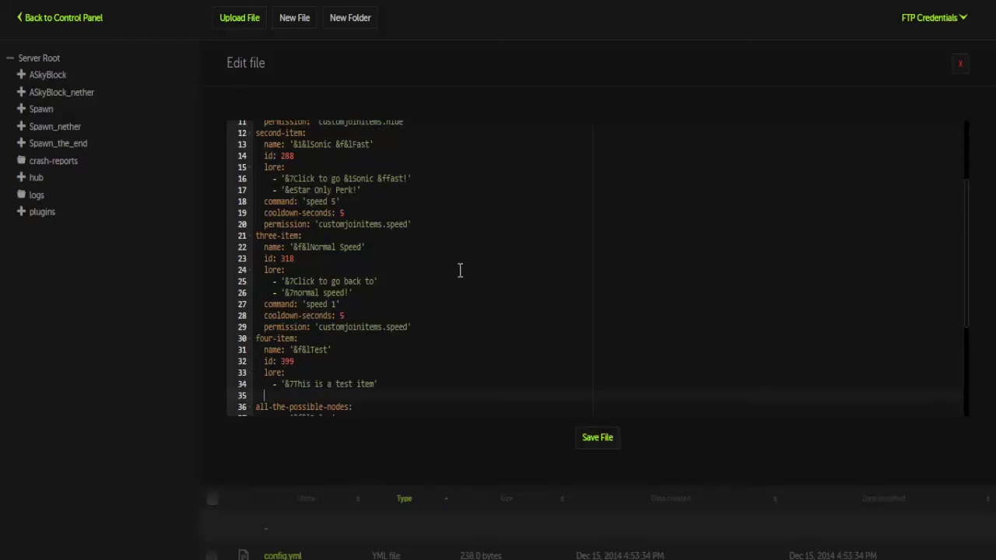
type("command: '")
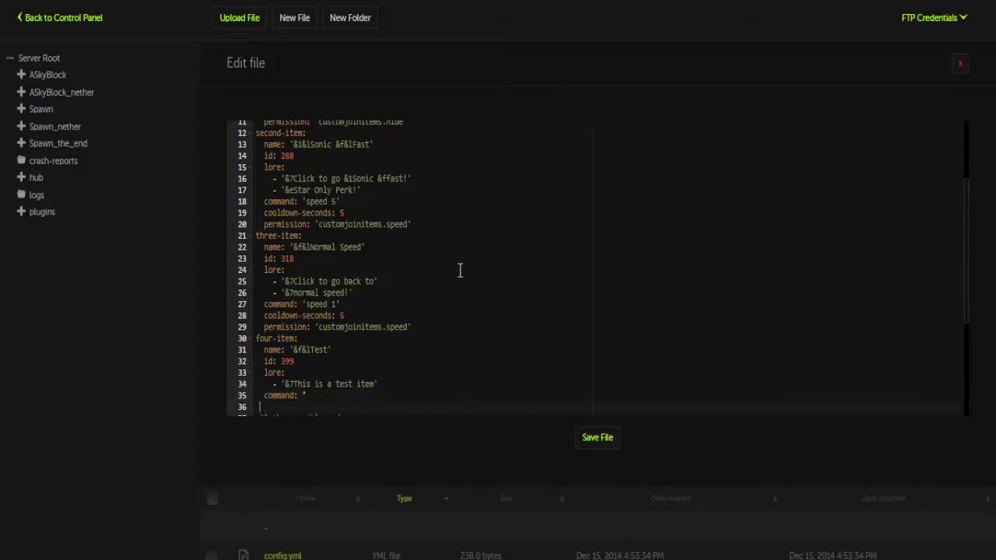
type("say ")
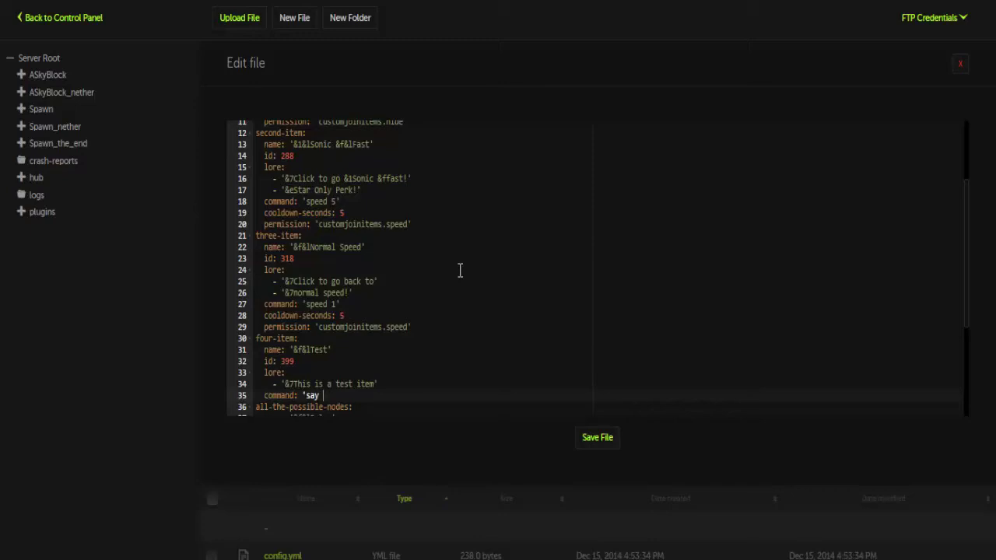
type("This is a test !'")
Complete four-item with cooldown-seconds: 5 and the permission 'customjoinitems.test'
scroll(389, 280, "up", 3)
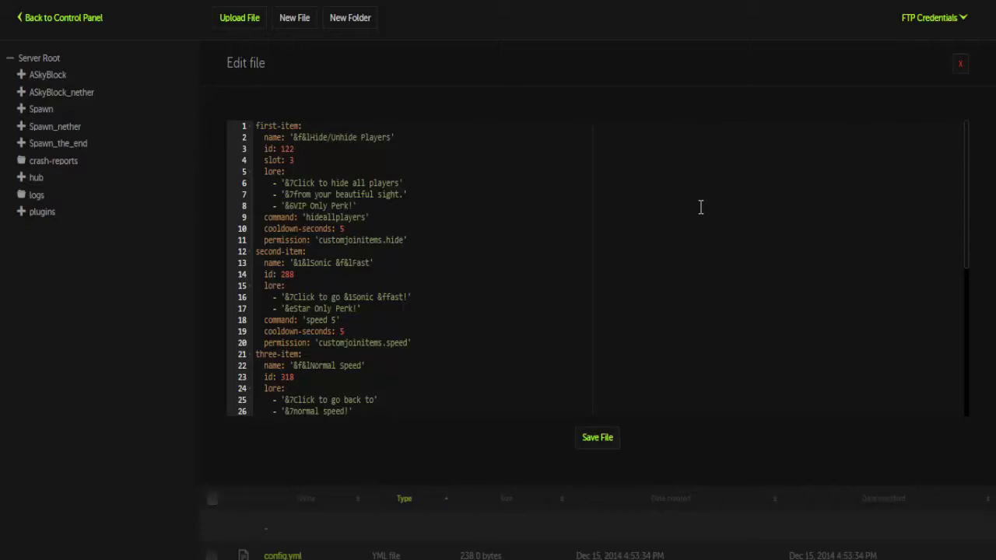
left_click_drag(967, 236, 967, 321)
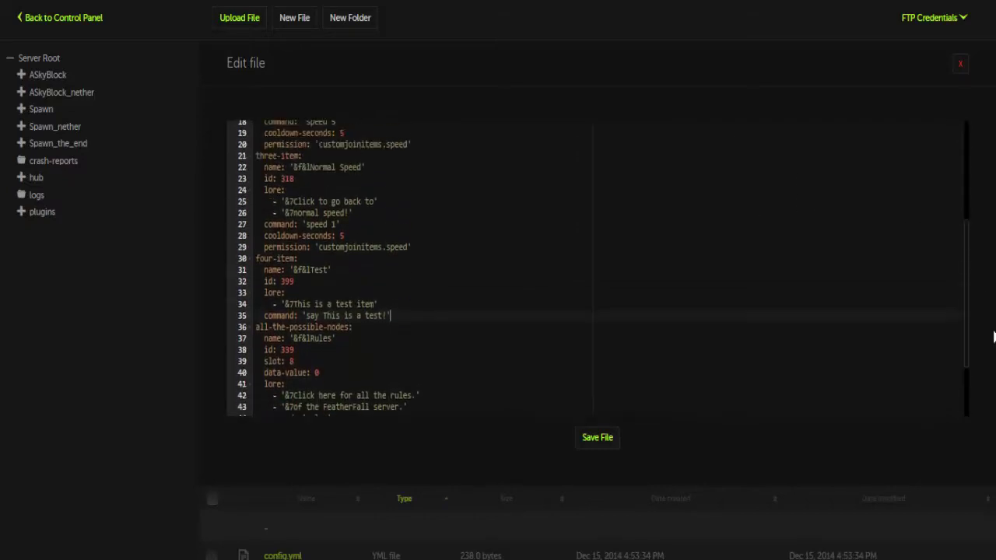
key("Return")
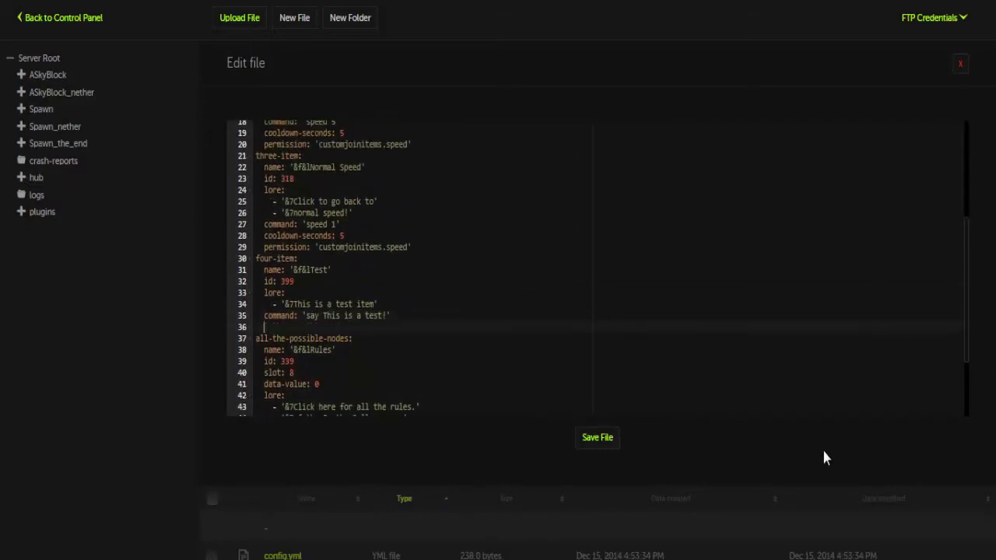
type("cooldown-seconds: 5")
key("Return")
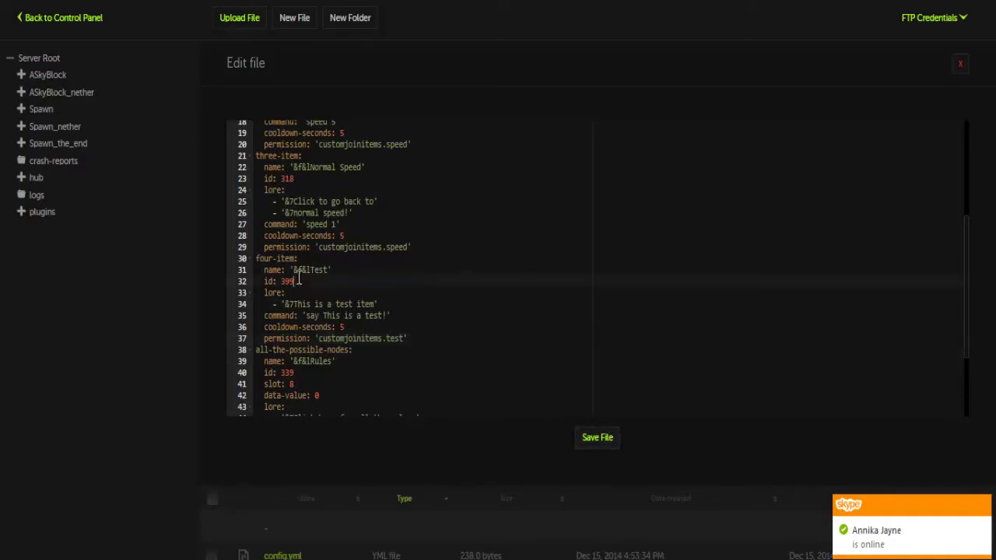
scroll(327, 243, "up", 1)
scroll(358, 250, "up", 1)
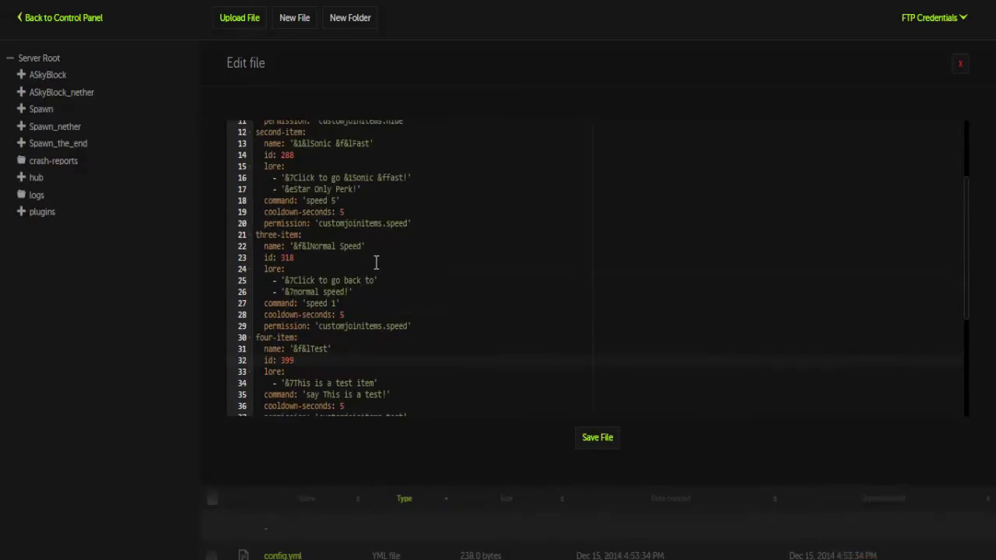
scroll(378, 265, "up", 1)
scroll(393, 274, "up", 1)
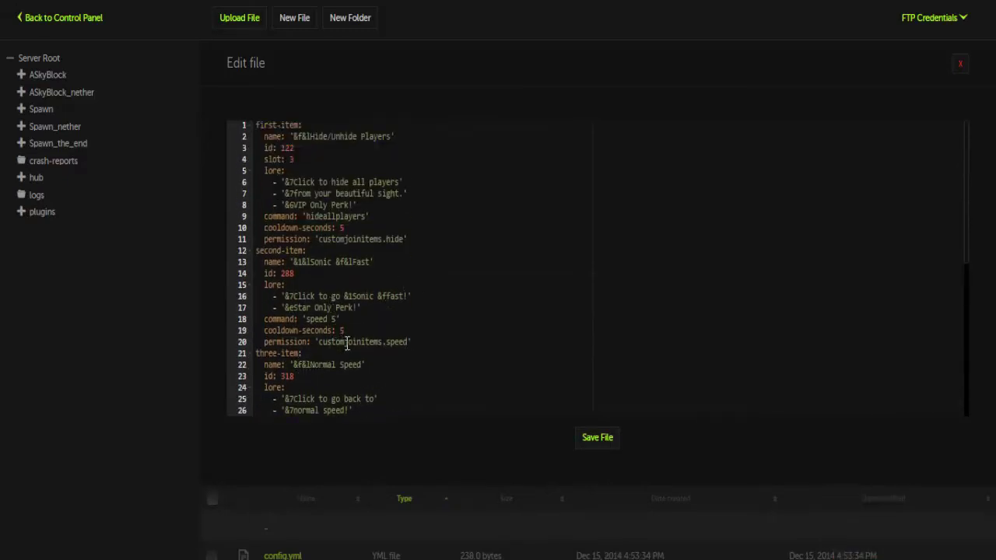
Add a slot setting below the id line of four-item and save the items.yml file
scroll(347, 345, "down", 3)
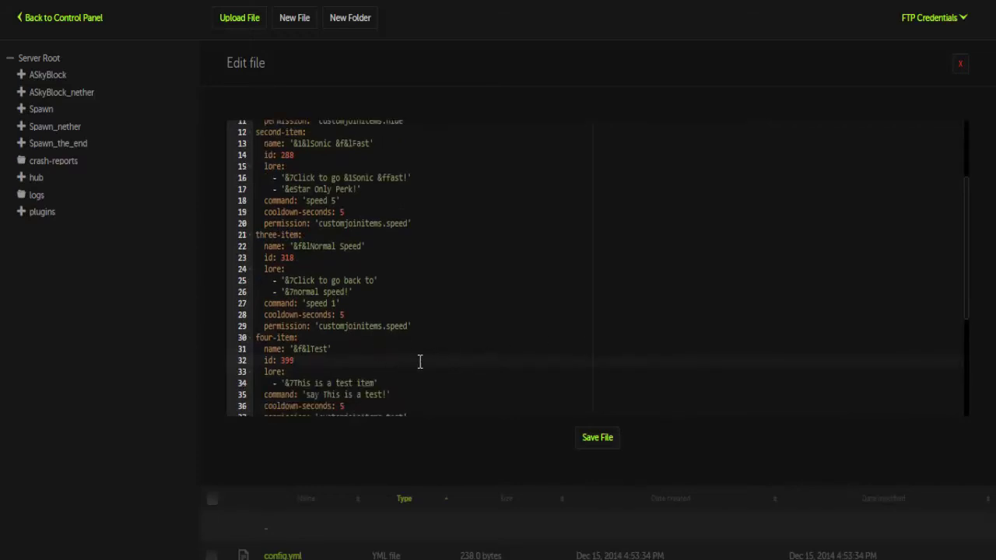
key("Return")
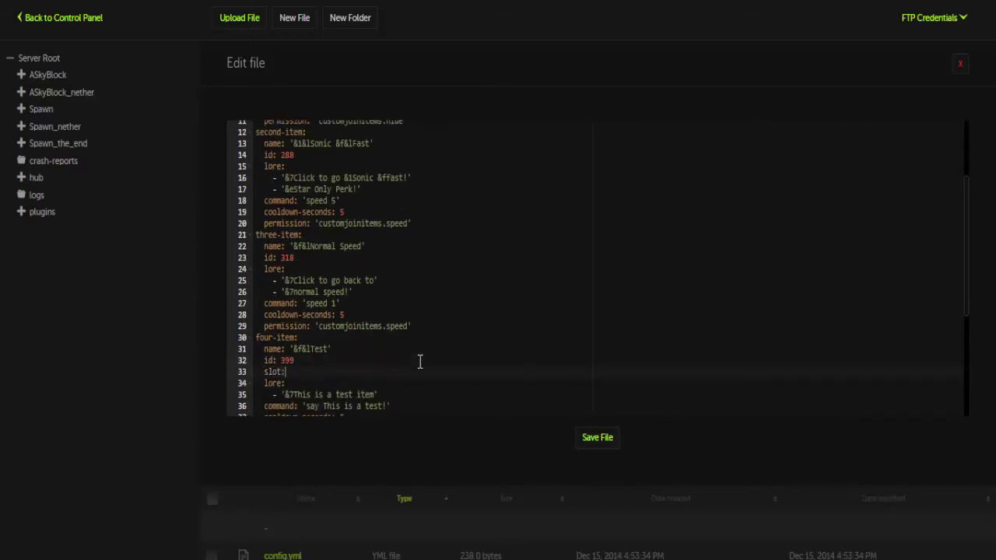
left_click(584, 441)
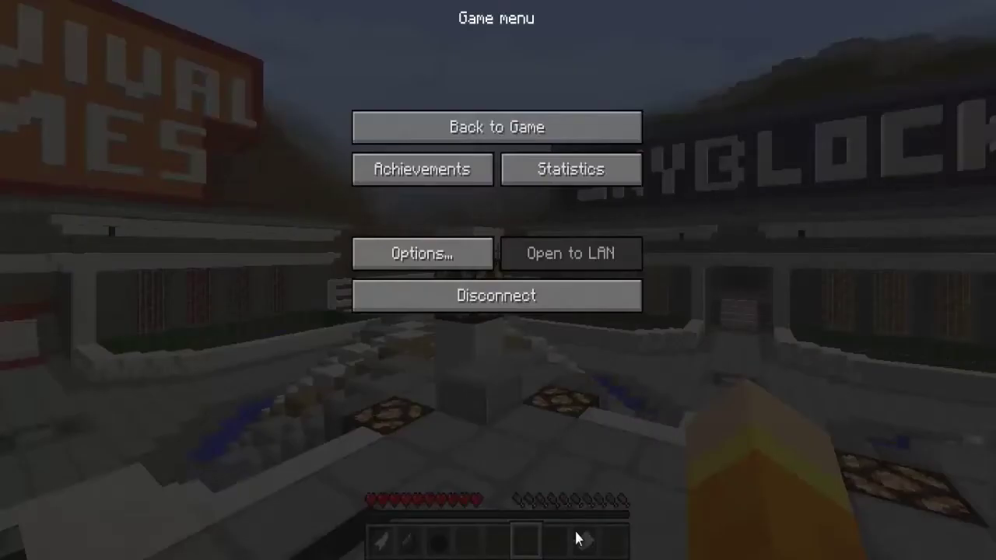
Switch to Minecraft, resume the game and reload the plugin configuration, trying the command /cij reload
left_click(498, 127)
key("t")
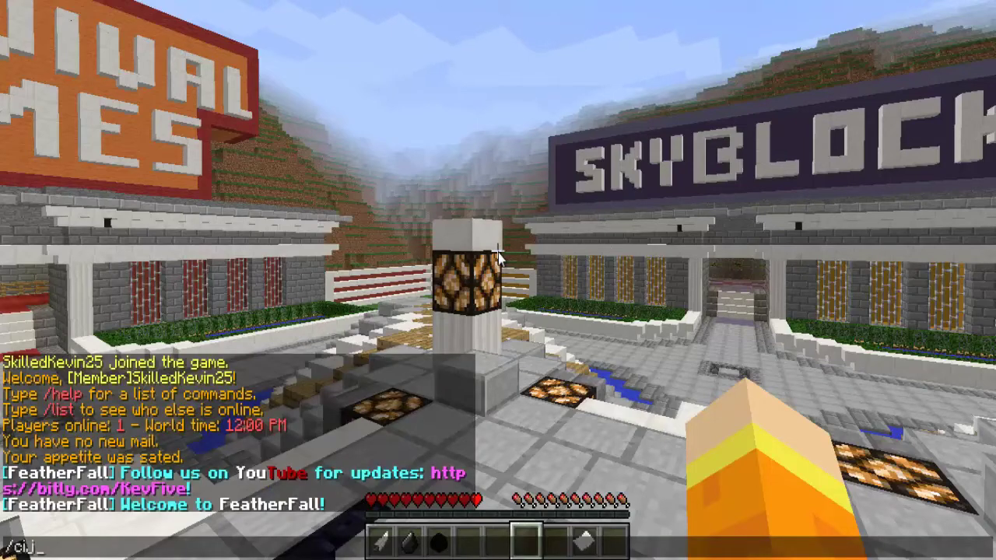
type("/cij reload")
key("Return")
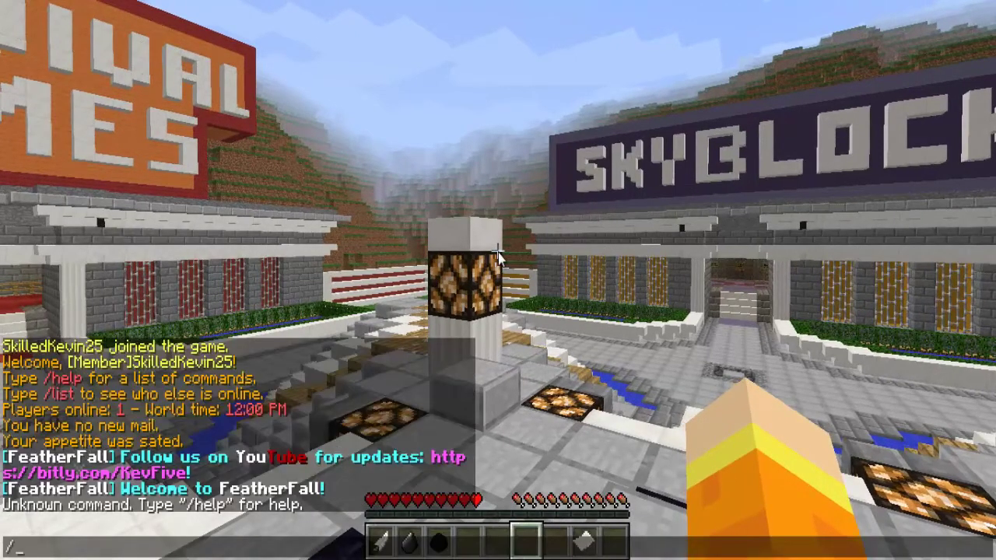
type("ad")
key("Return")
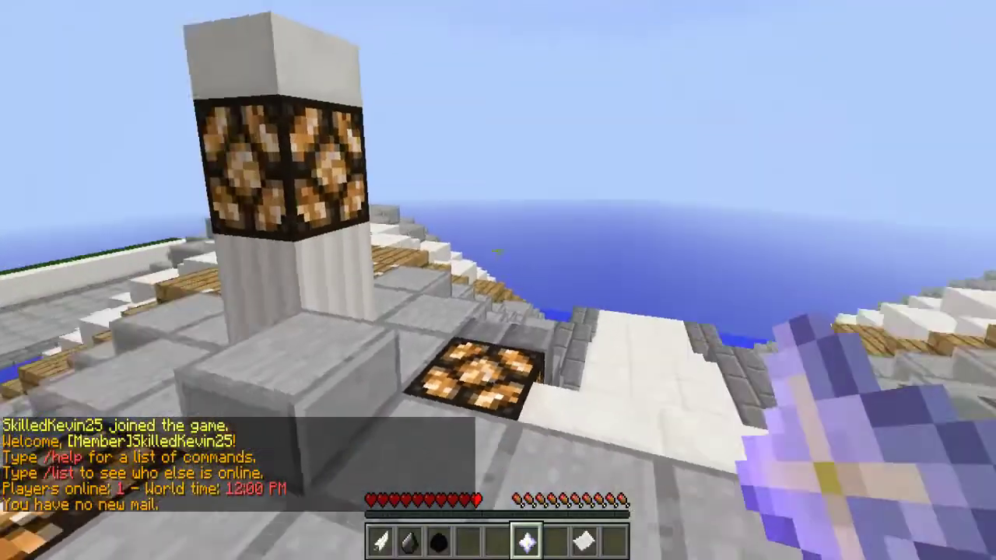
Check the Test item's name and lore in the inventory, and use it twice to test its command and cooldown
key("e")
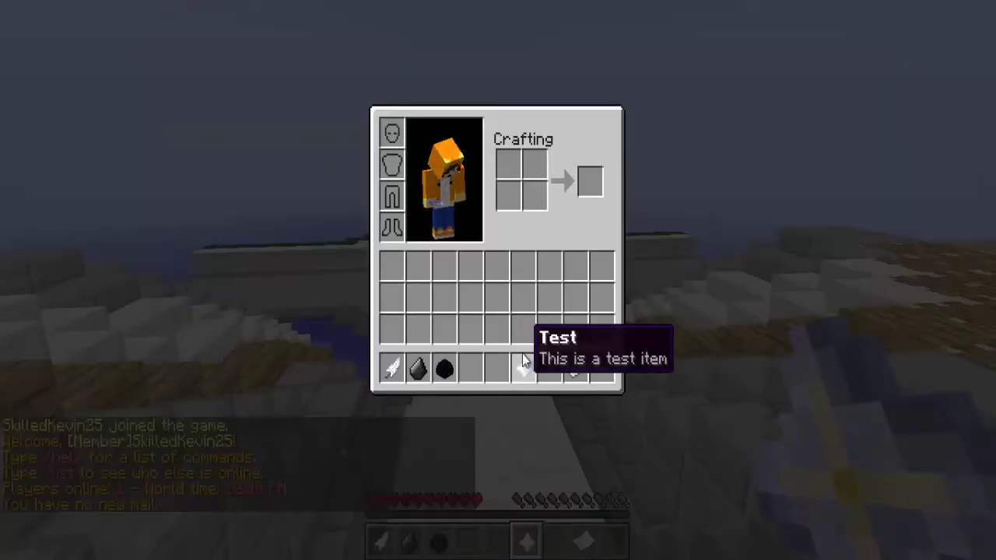
key("e")
right_click(498, 250)
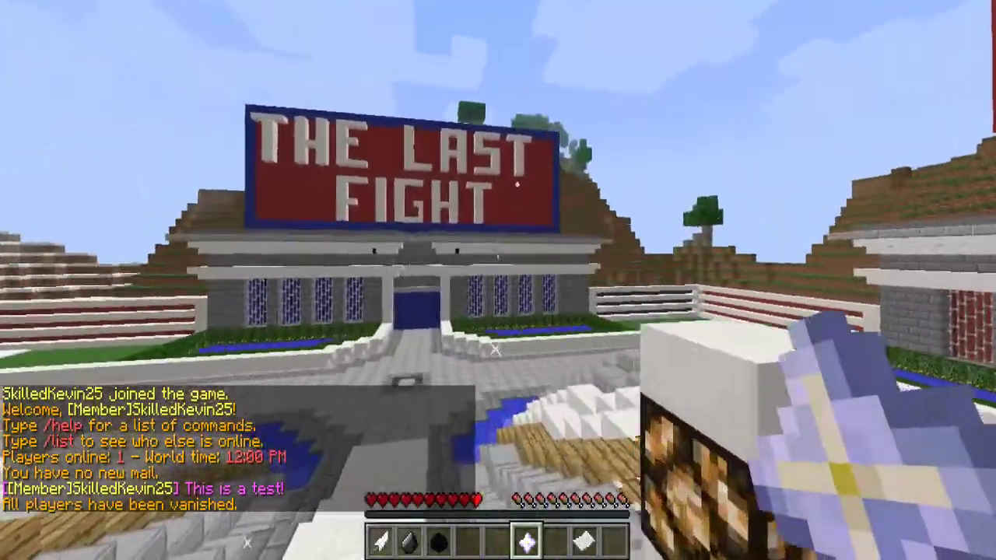
right_click(498, 280)
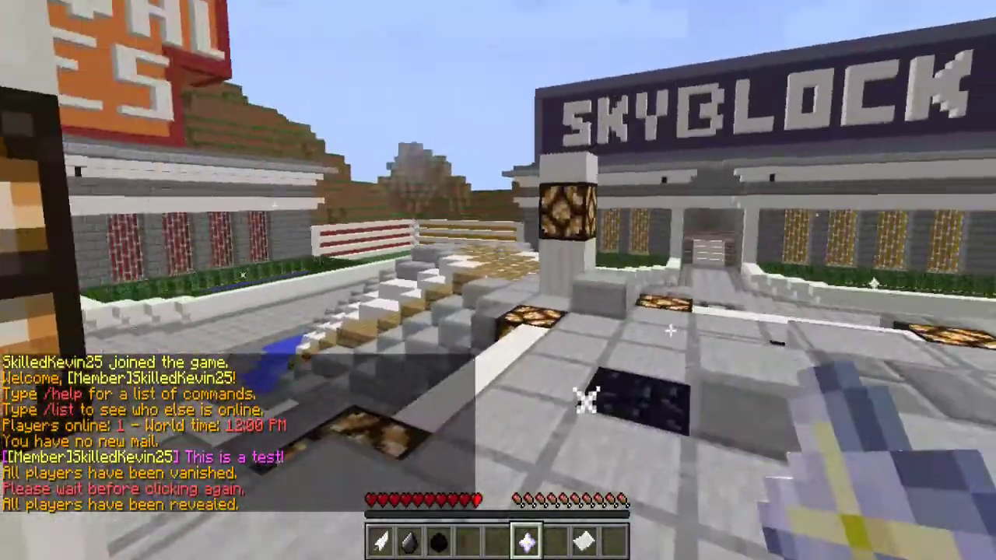
key("e")
key("e")
key("4")
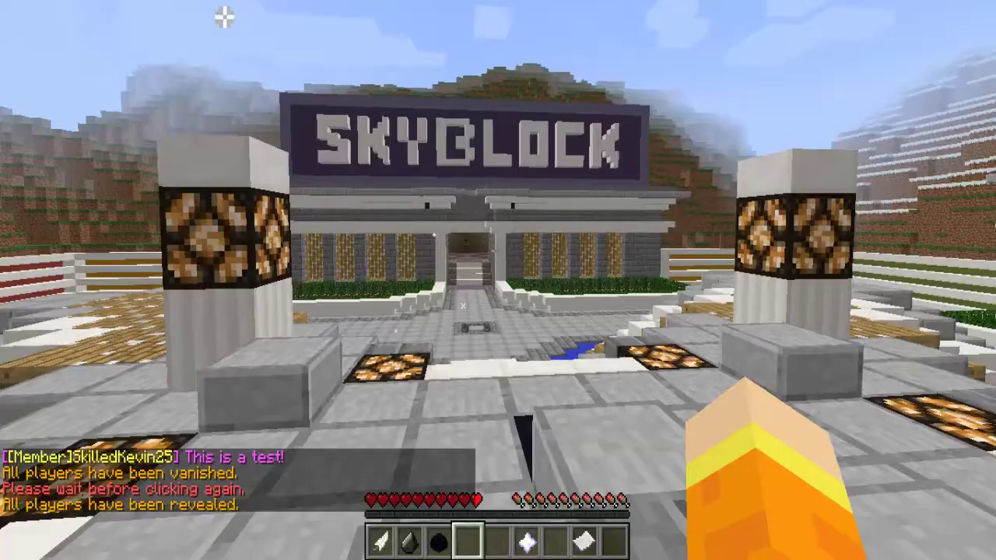
key("e")
key("e")
key("Escape")
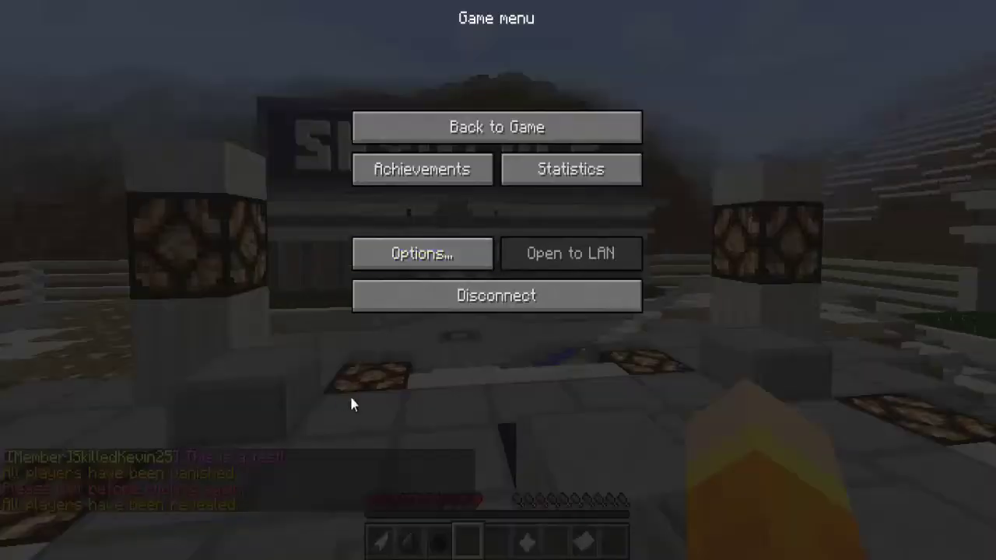
key("Escape")
key("t")
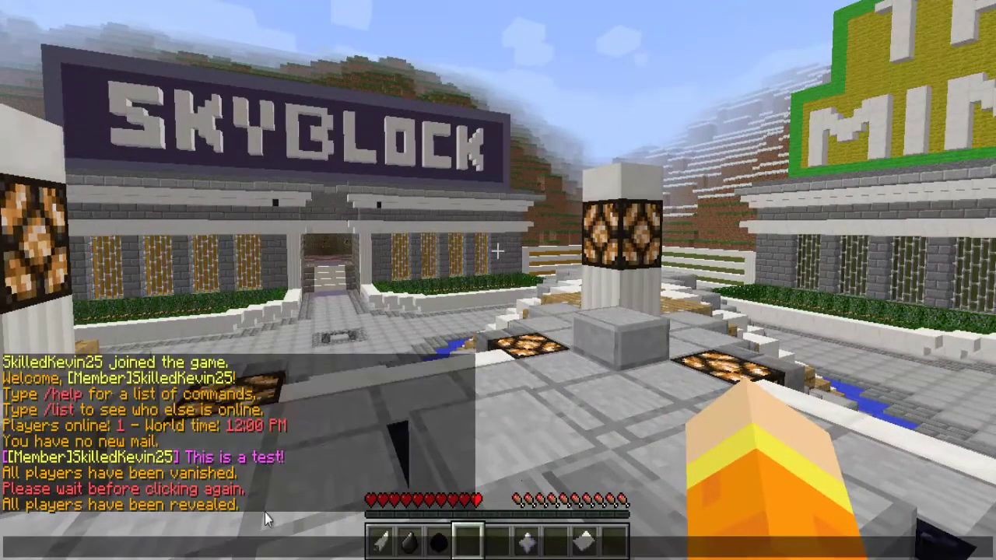
key("Escape")
key("w")
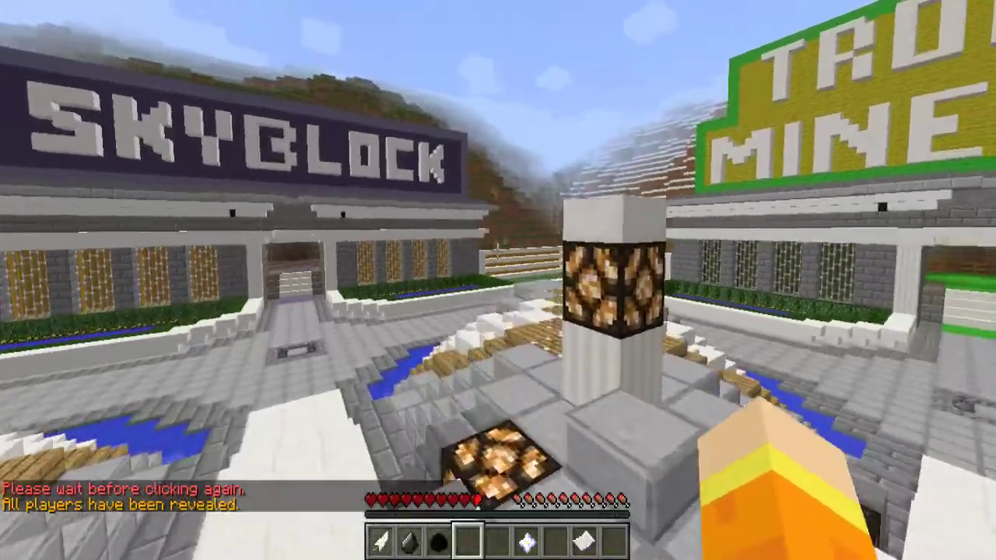
key("w")
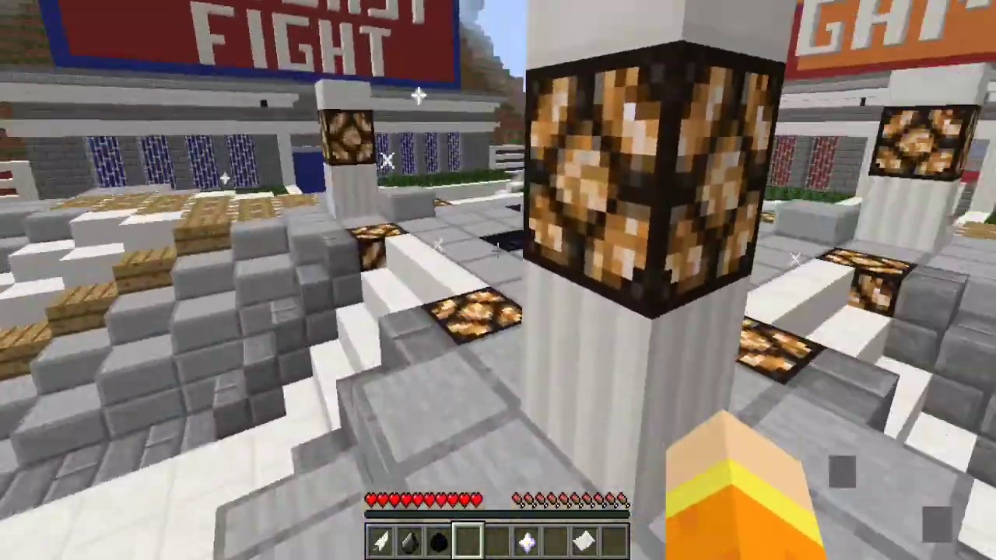
key("w")
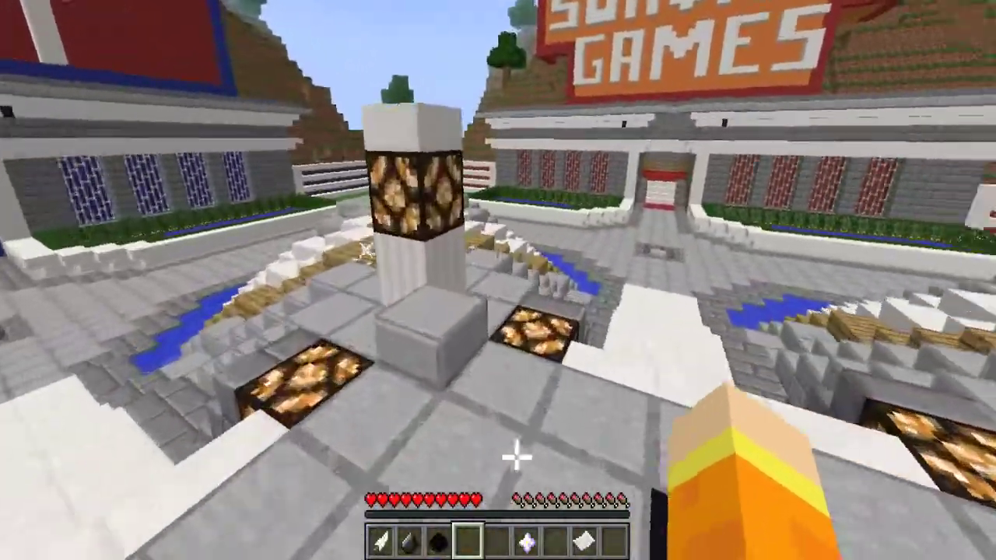
key("w")
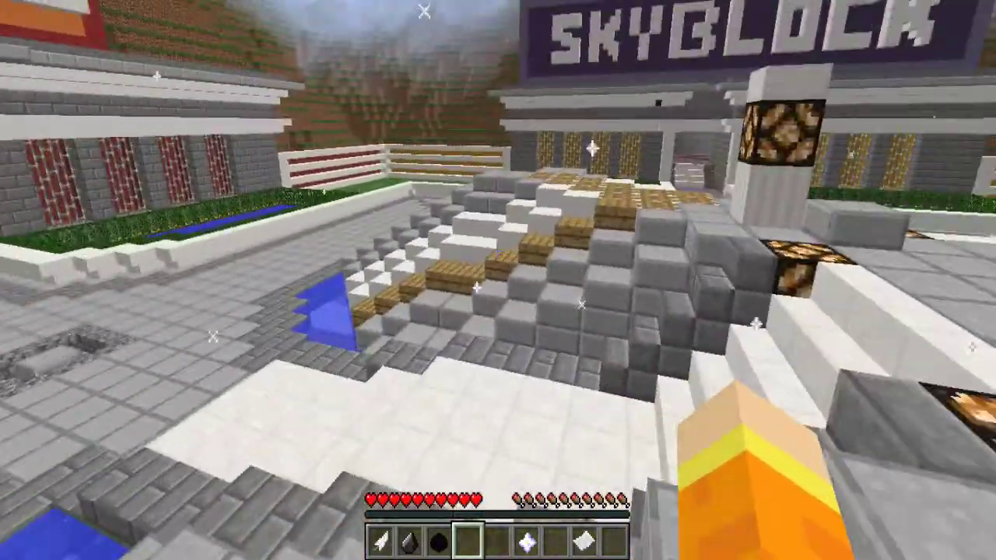
Check the Sonic Fast item's tooltip and test the item by using it and running around the hub
key("2")
key("w")
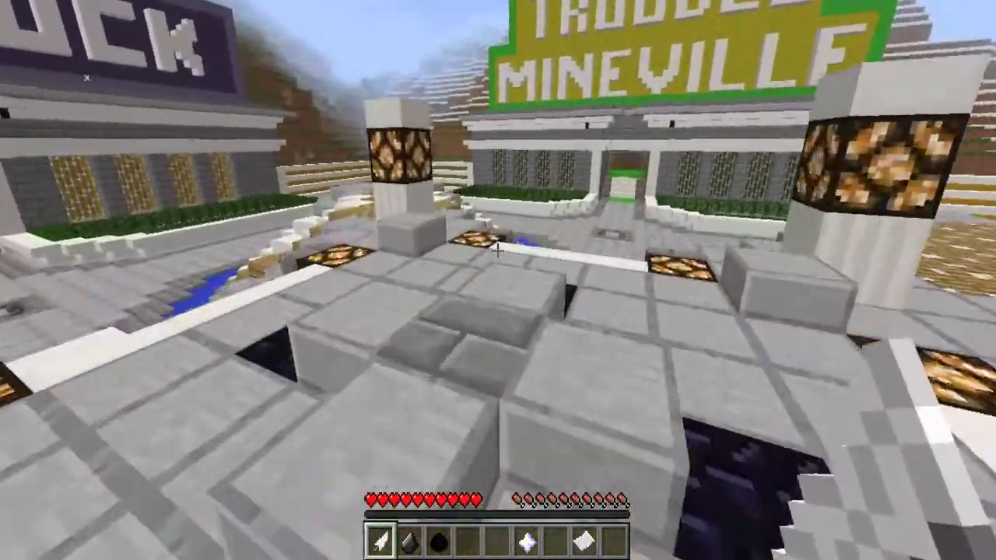
key("e")
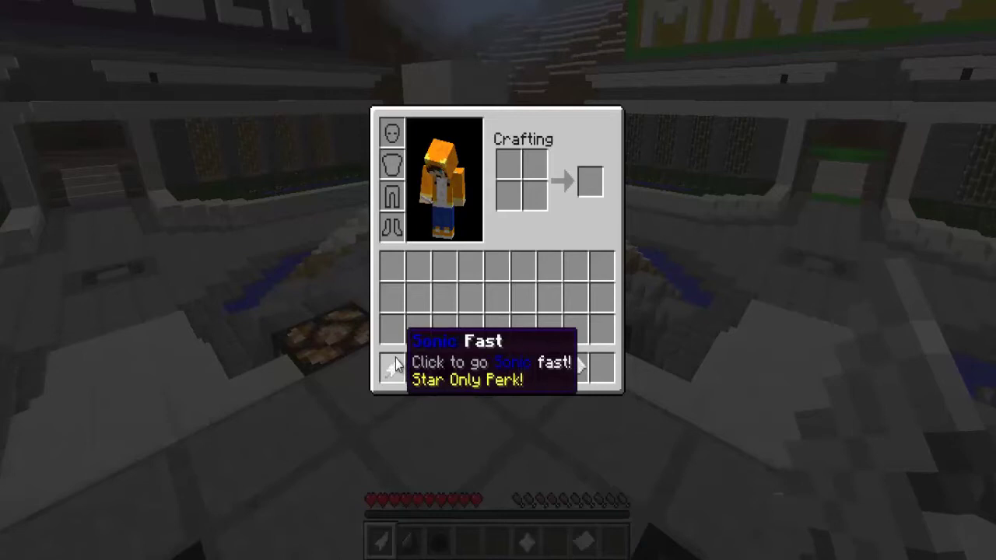
key("e")
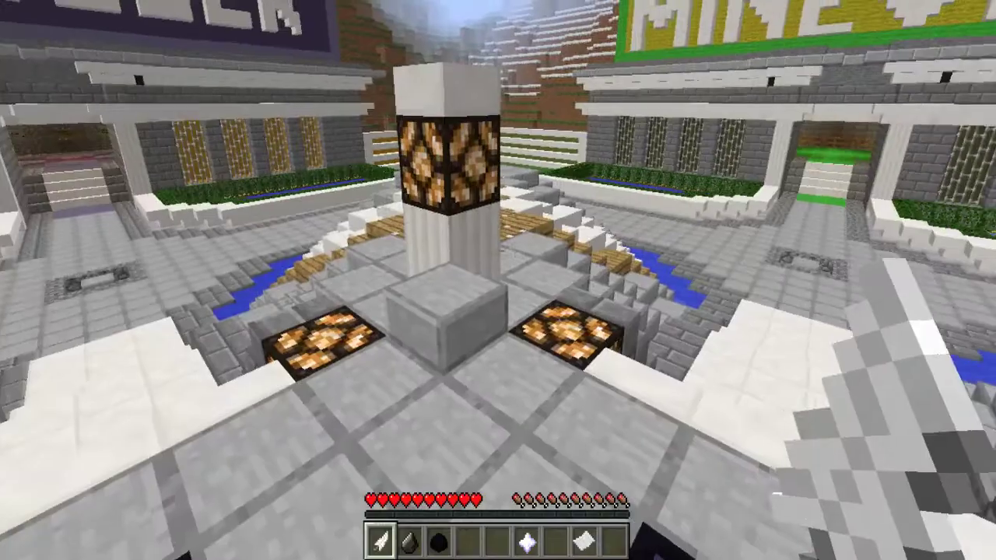
key("w")
key("w")
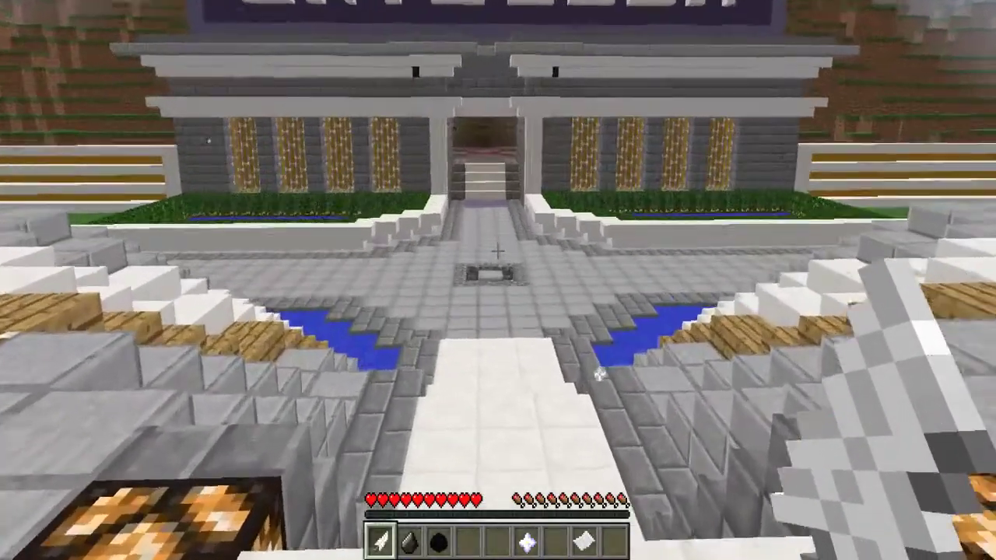
right_click(498, 249)
key("w")
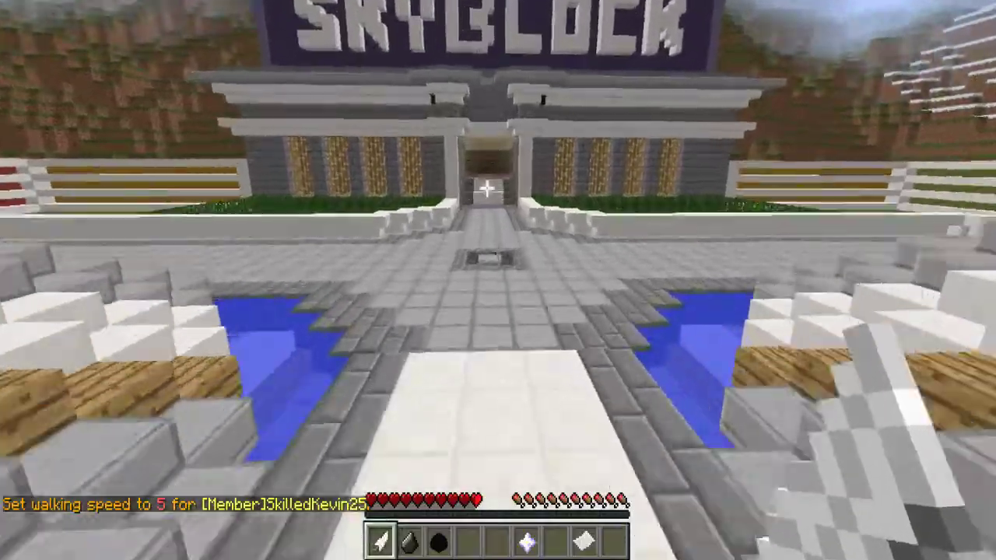
key("w")
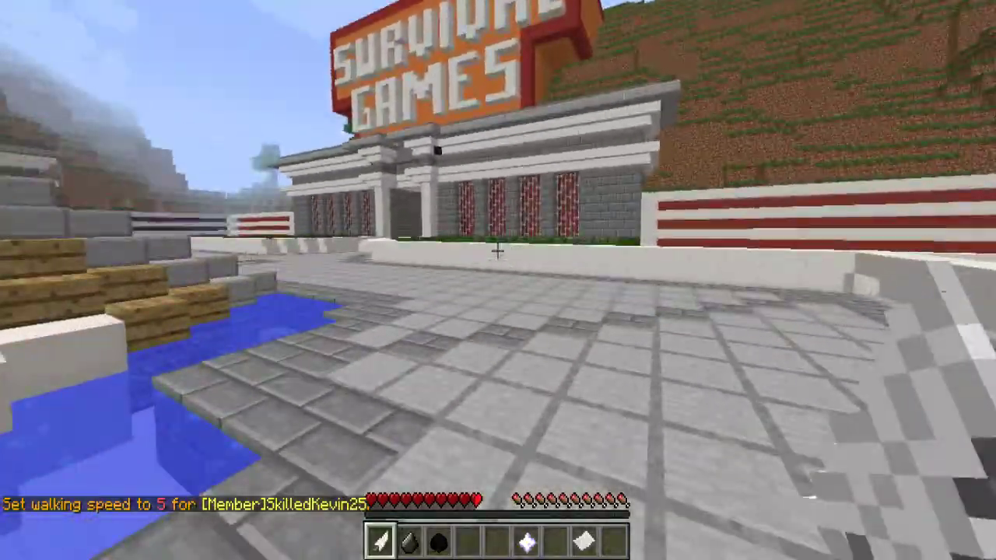
key("w")
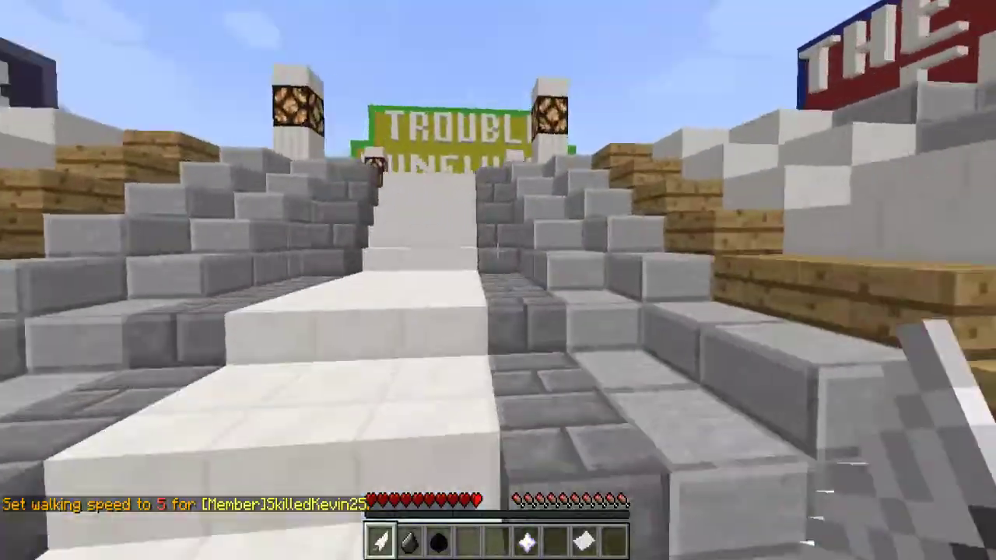
Select the Normal Speed item and use it to set the walking speed to 1
key("2")
key("e")
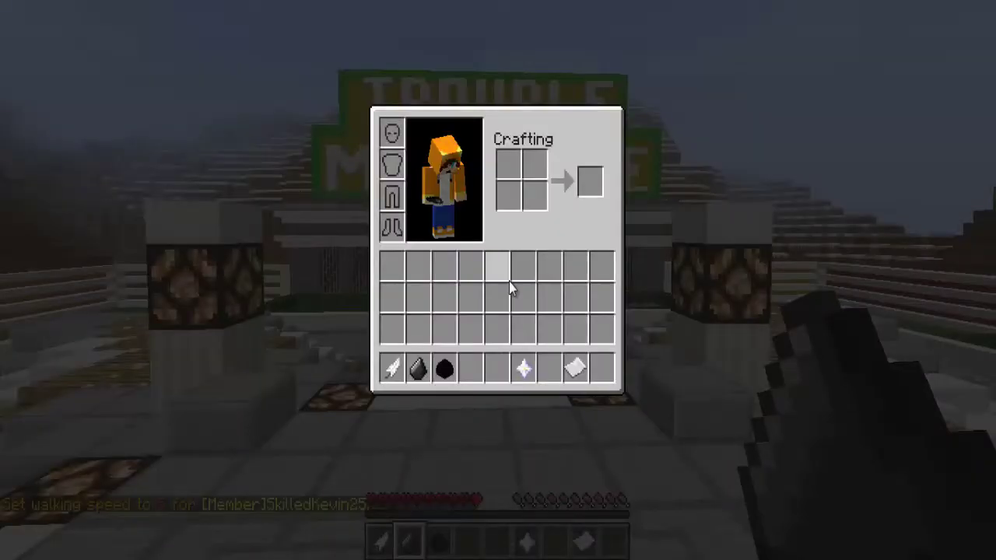
key("e")
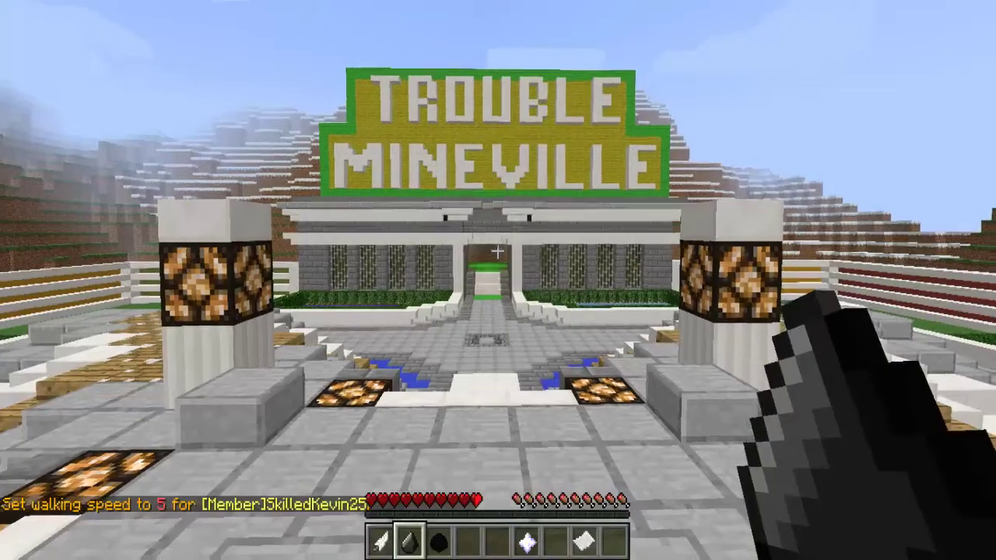
right_click(498, 250)
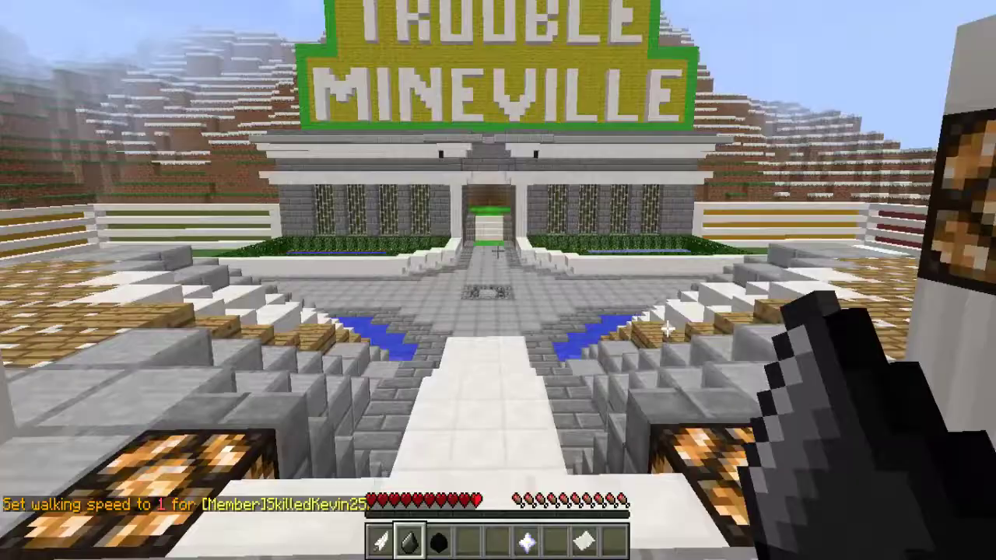
Check the Hide/Unhide Players item's tooltip and use it repeatedly to test hiding players, the cooldown and revealing them
key("e")
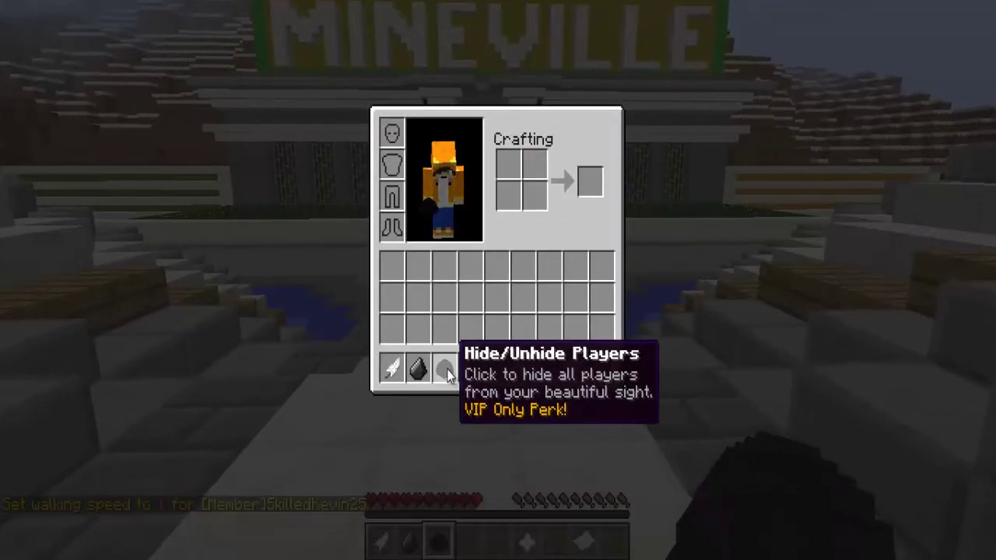
key("e")
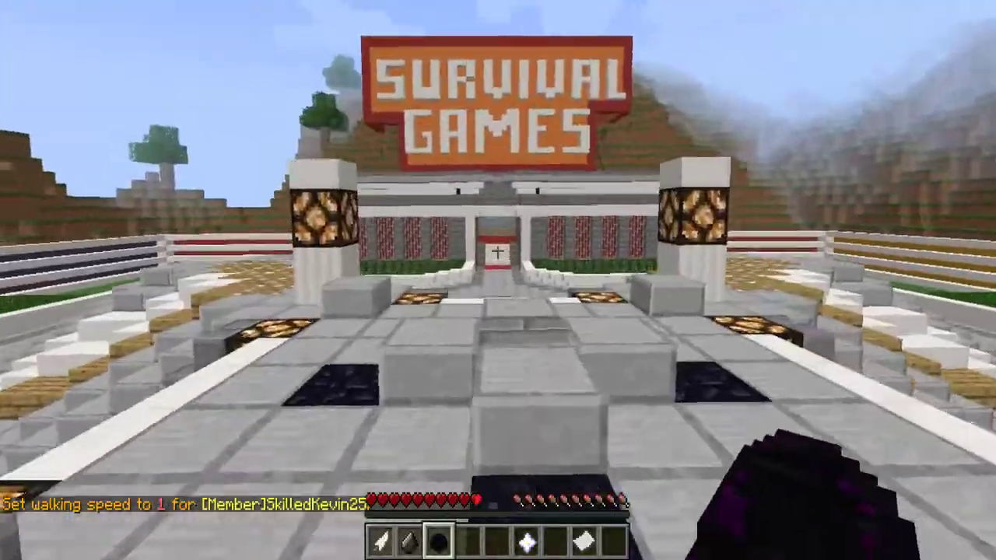
right_click(498, 247)
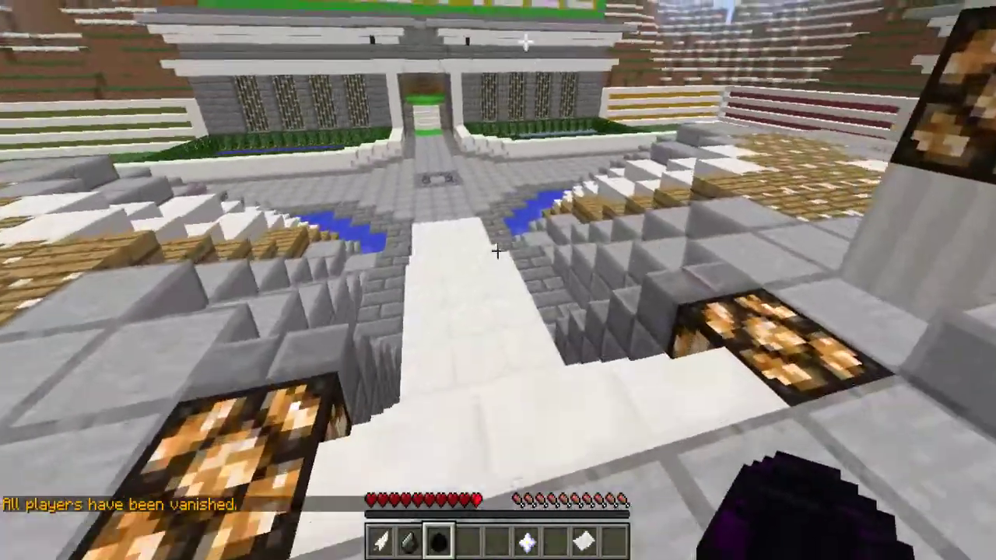
right_click(498, 249)
right_click(498, 249)
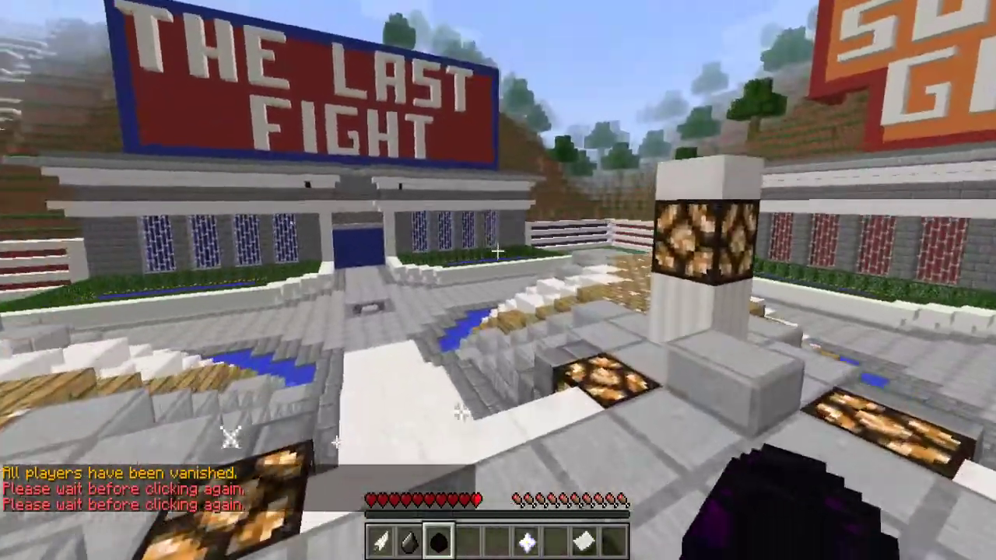
right_click(498, 249)
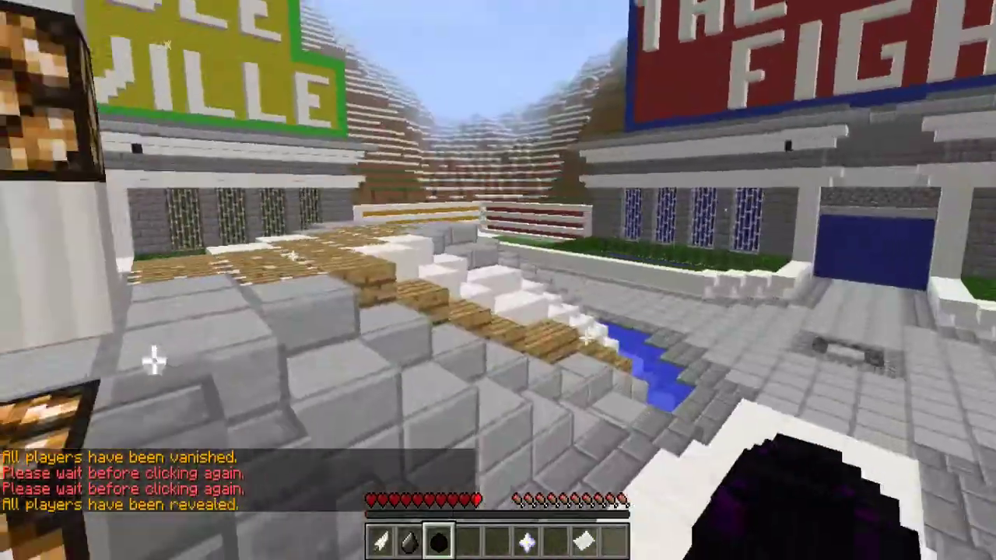
Select the paper item in the hotbar and use it to display the server rules
key("e")
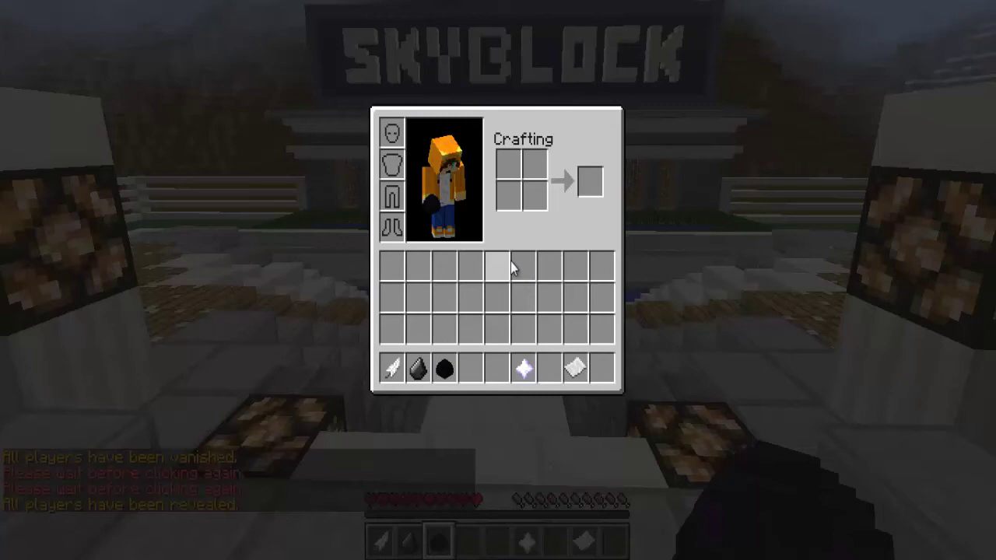
key("e")
key("8")
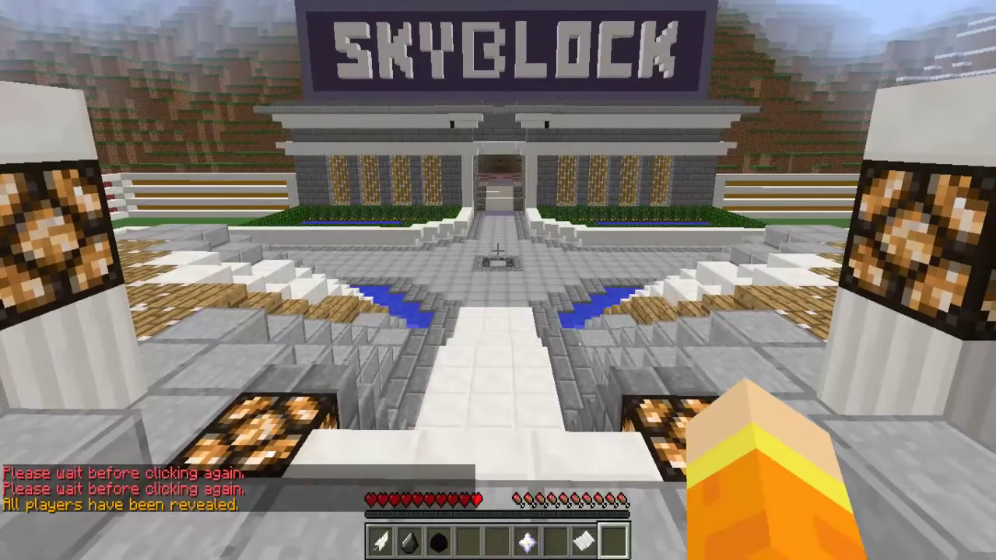
key("e")
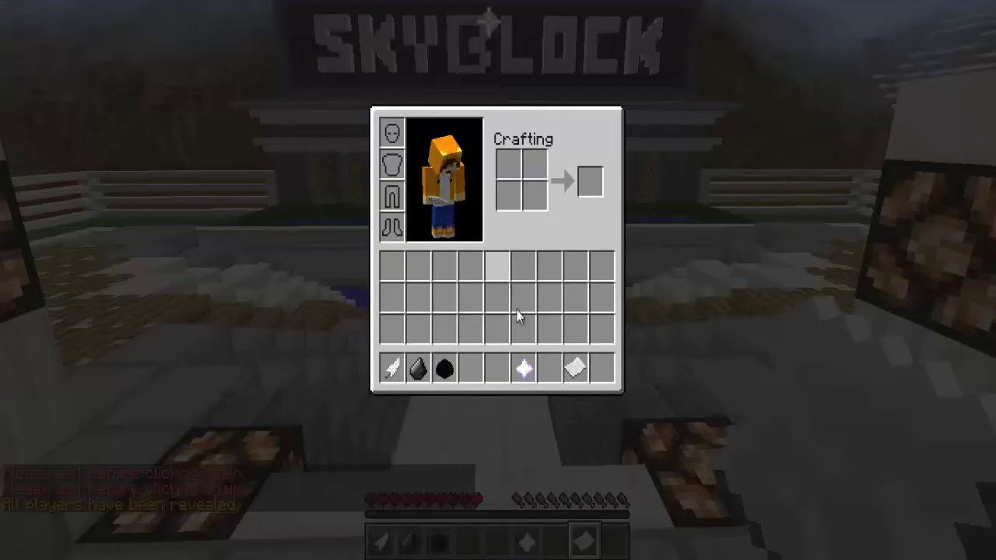
left_click(567, 372)
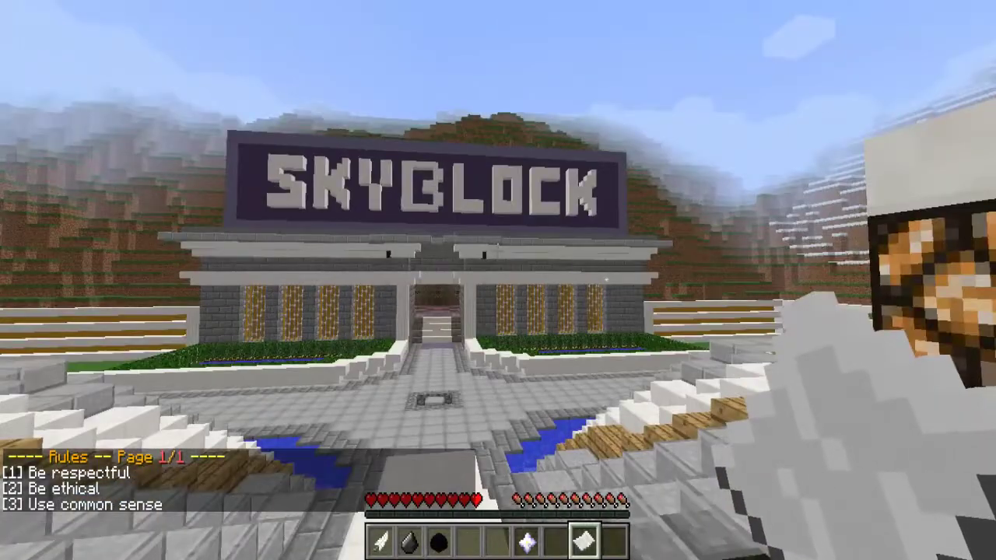
Switch to the server file manager and copy the Hide/Unhide Players permission customjoinitems.hide from items.yml, closing the file without saving
key("Escape")
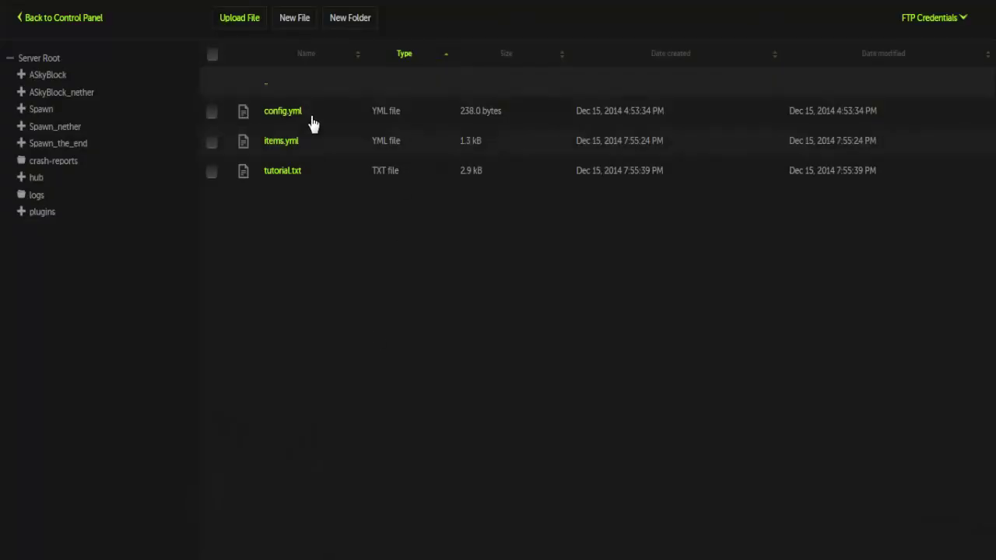
left_click(293, 143)
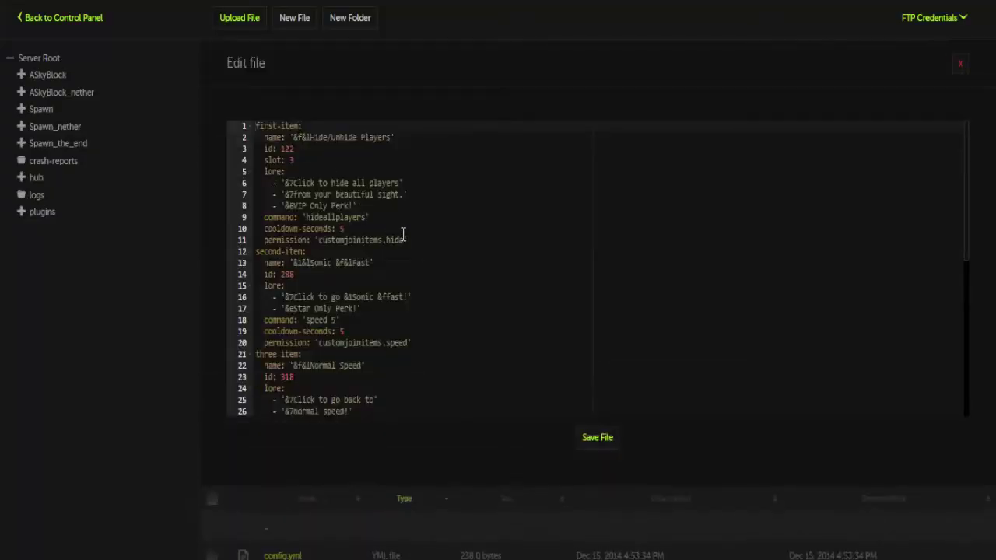
left_click_drag(404, 241, 321, 243)
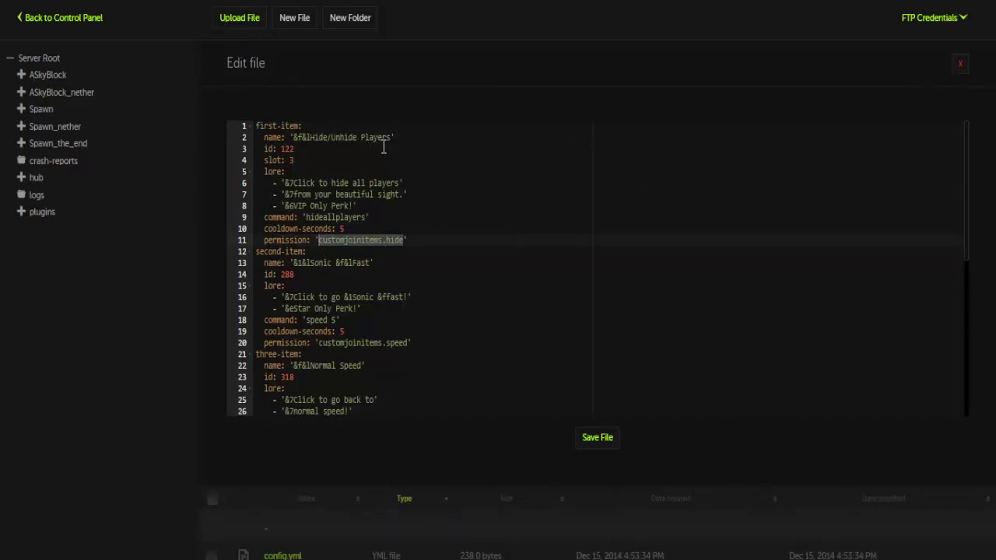
left_click(960, 64)
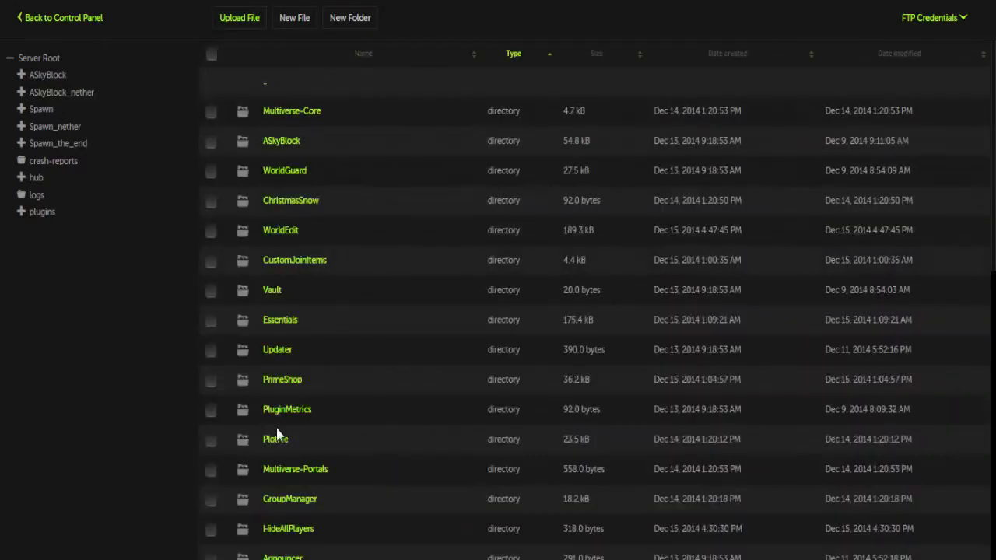
Open the groups.yml file inside GroupManager's worlds folder for editing
left_click(303, 506)
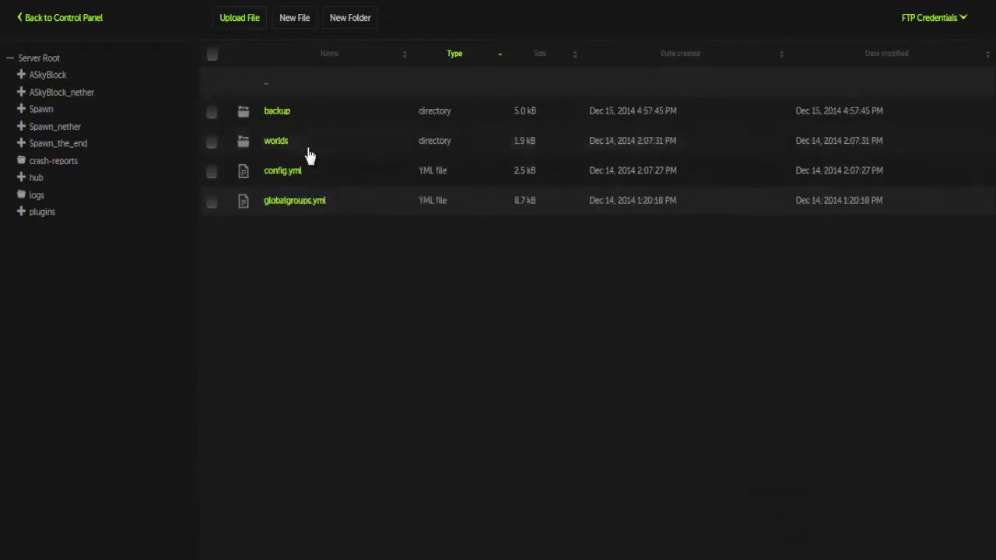
left_click(303, 139)
left_click(301, 127)
left_click(301, 111)
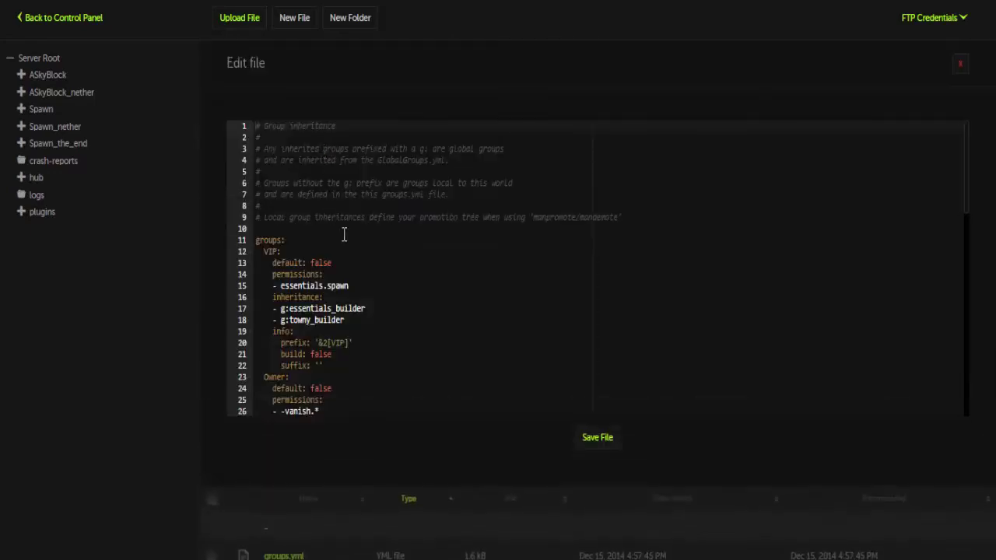
Add the customjoinitems.hide permission on a new line below essentials.warps.* in the Member group and save the file
scroll(385, 337, "down", 3)
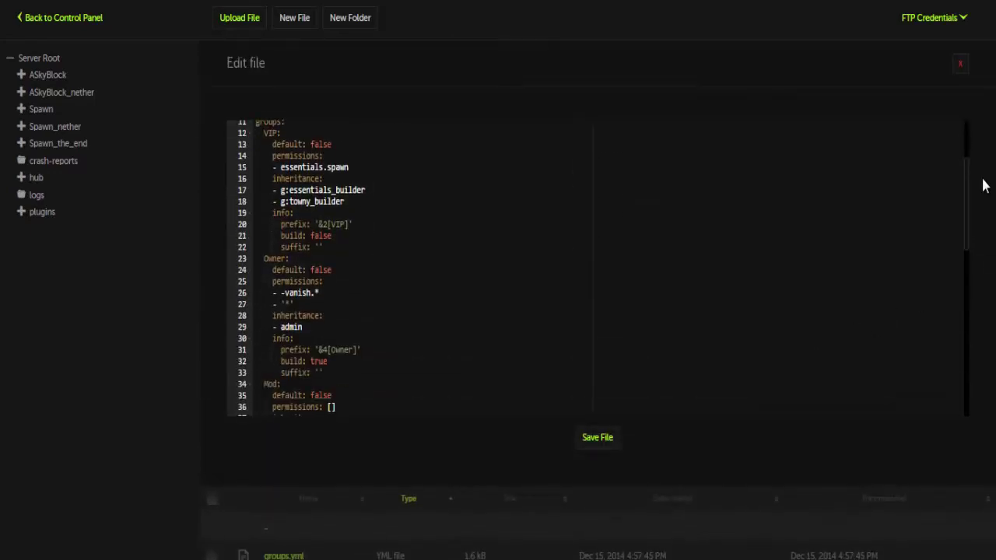
left_click_drag(971, 201, 965, 323)
key("Return")
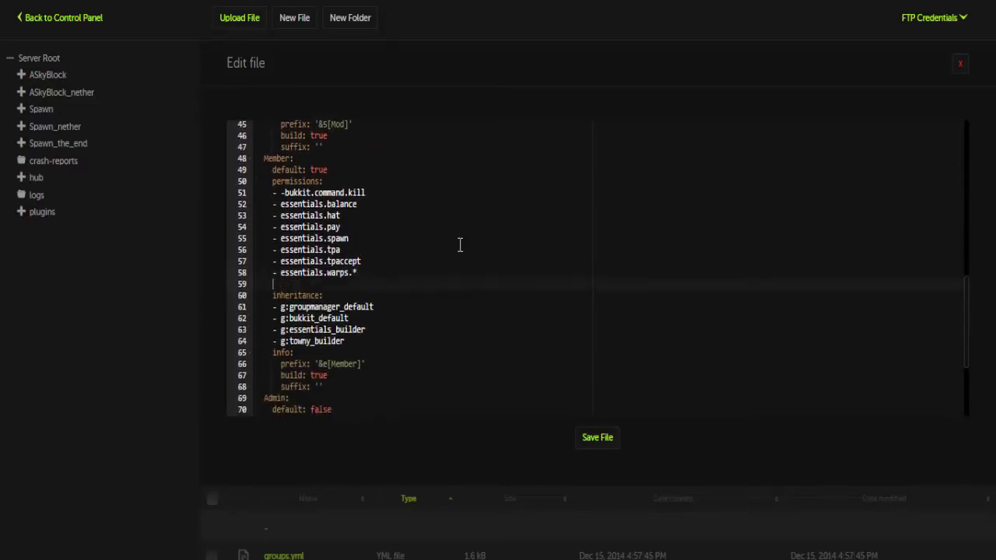
left_click(599, 438)
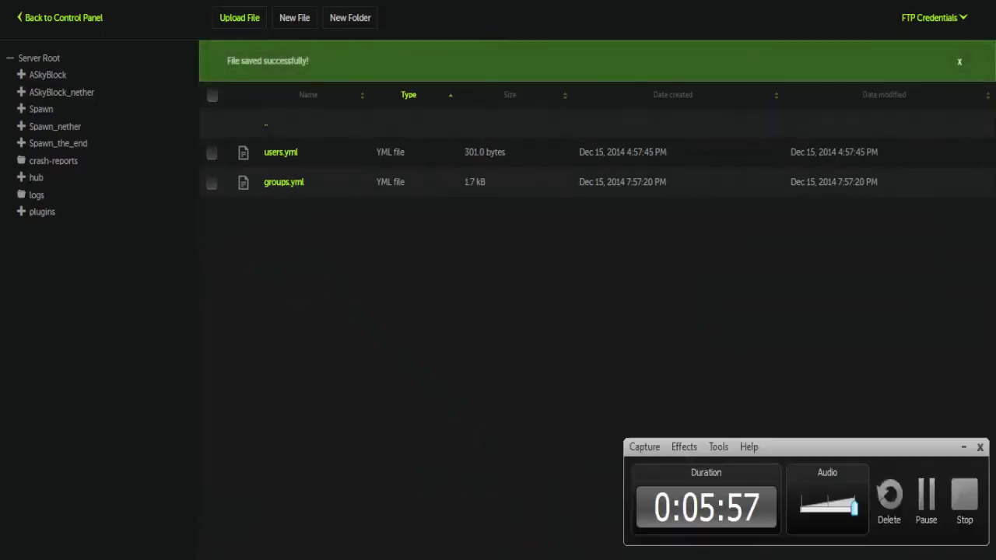
Switch back to Minecraft and reload the GroupManager settings with the /manload command
key("alt+Tab")
left_click(964, 449)
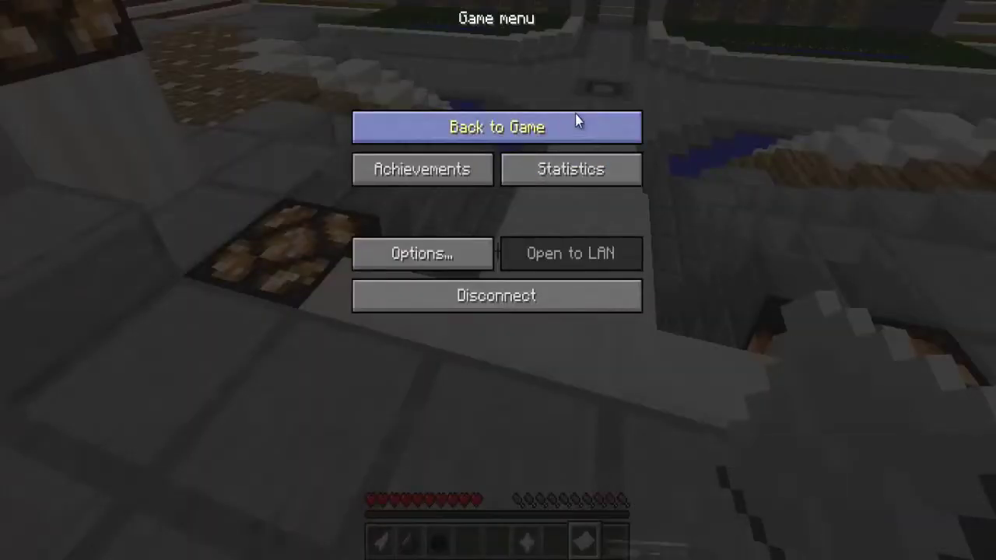
left_click(575, 120)
key("slash")
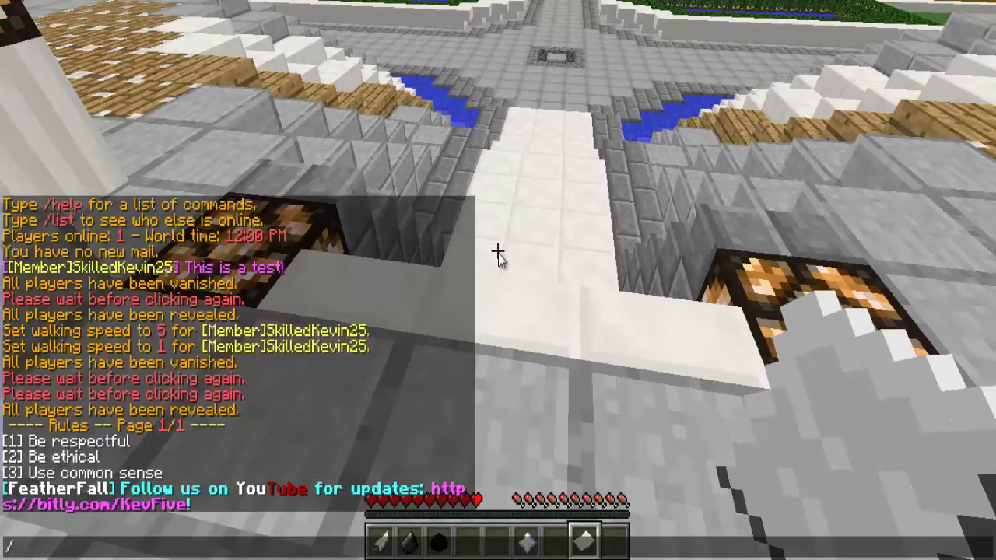
type("manload")
key("Return")
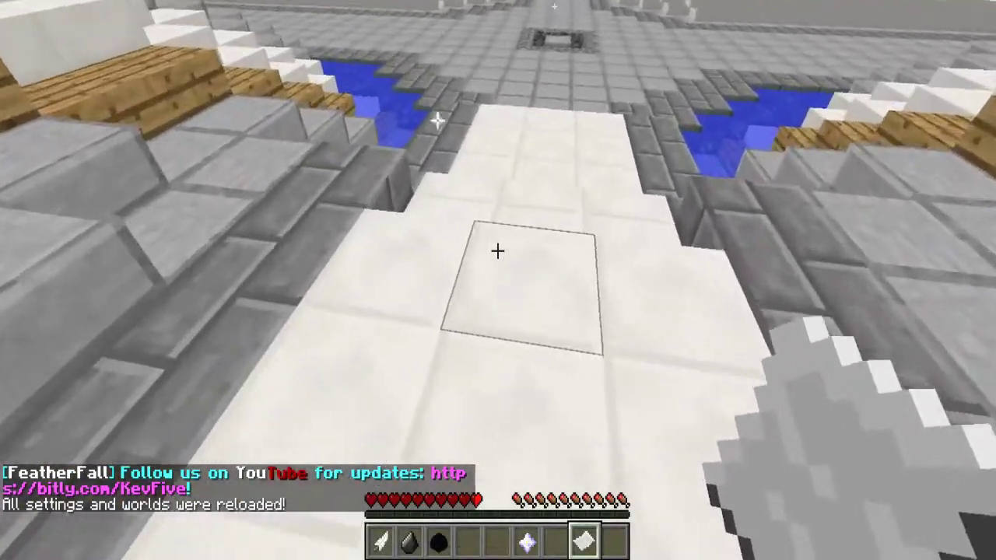
key("Escape")
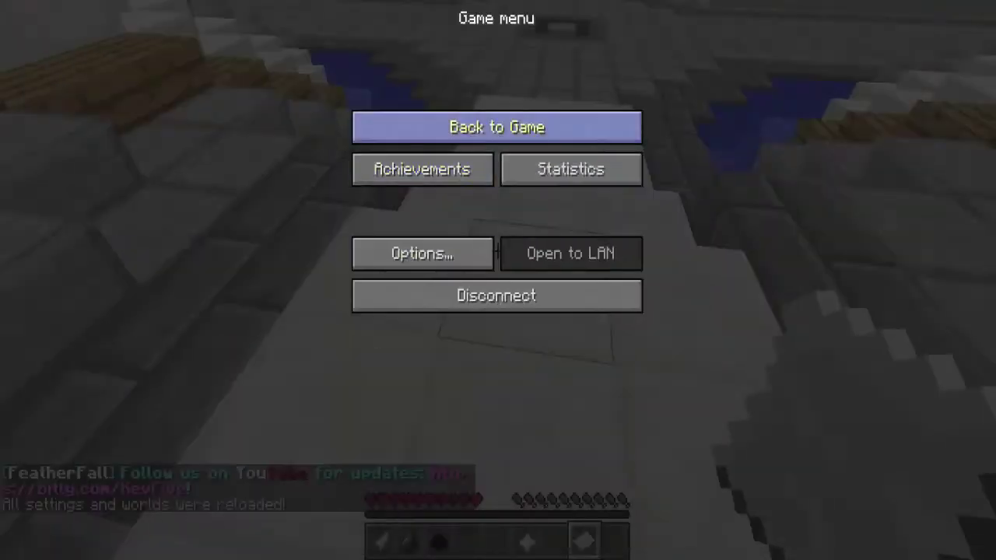
left_click(496, 127)
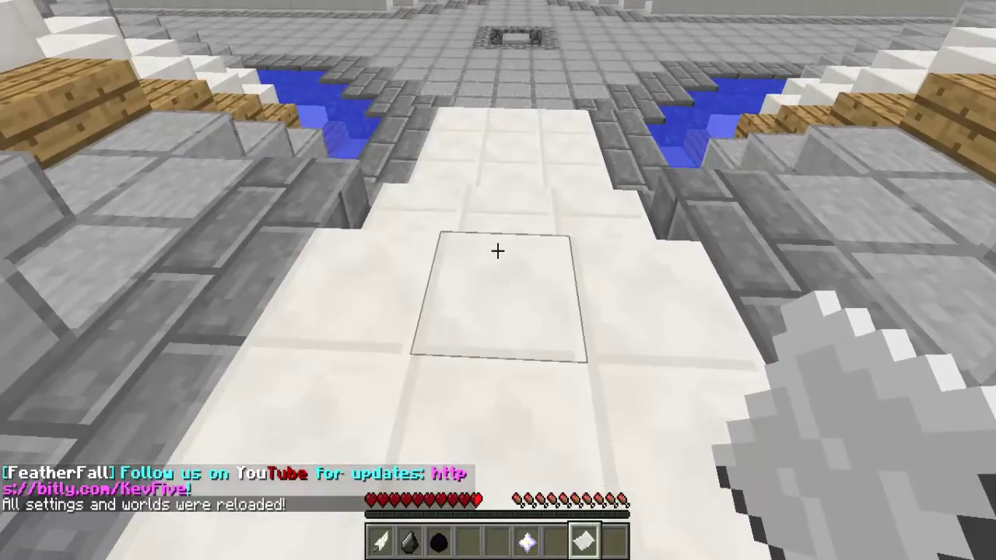
type("/manuadd SkilledKevin25 Mem")
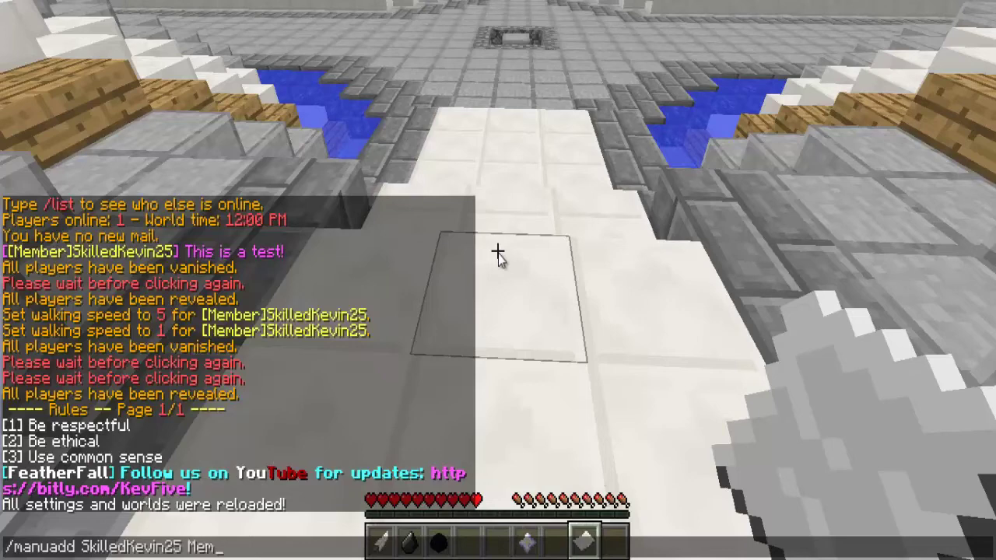
key("Escape")
key("Escape")
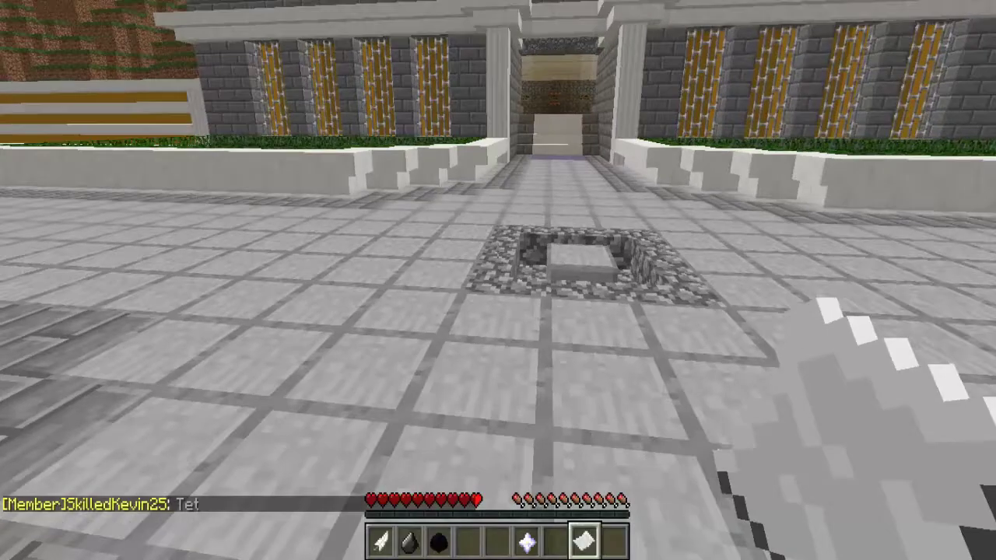
key("t")
key("Up")
key("Up")
key("Escape")
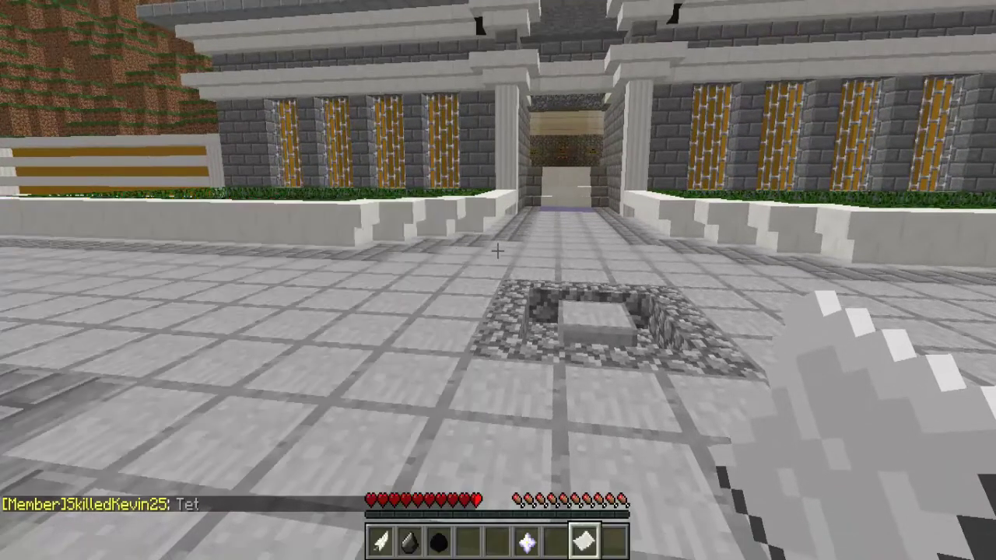
key("t")
key("Escape")
key("w")
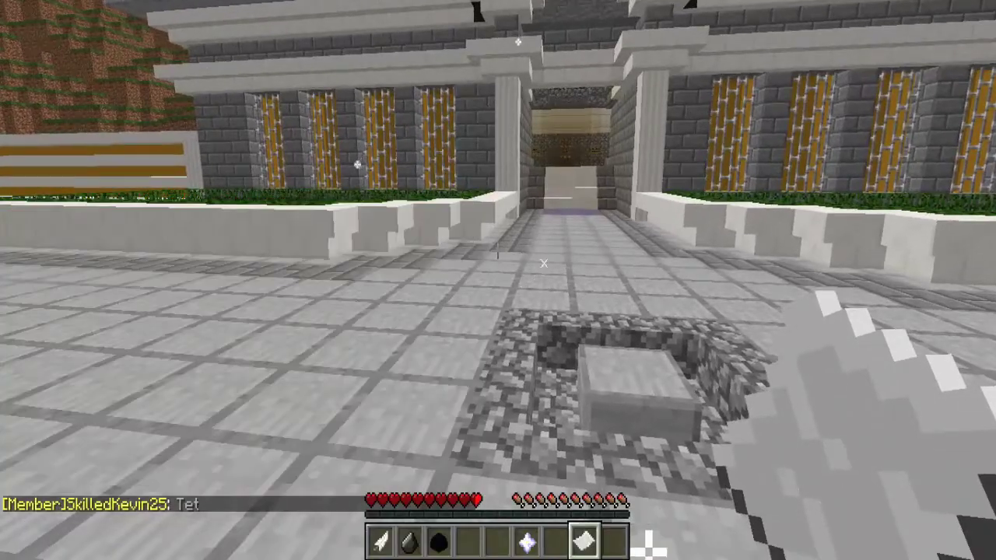
key("w")
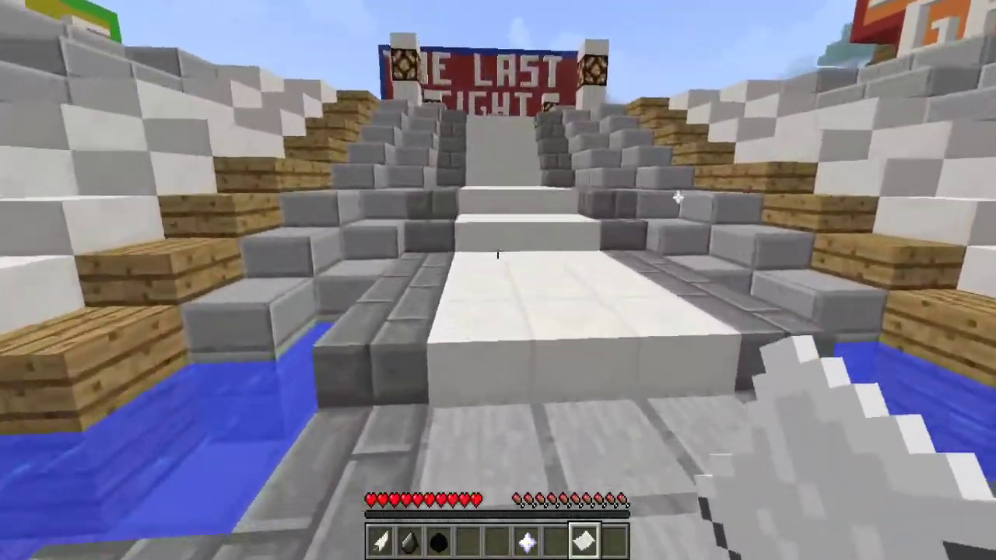
key("w")
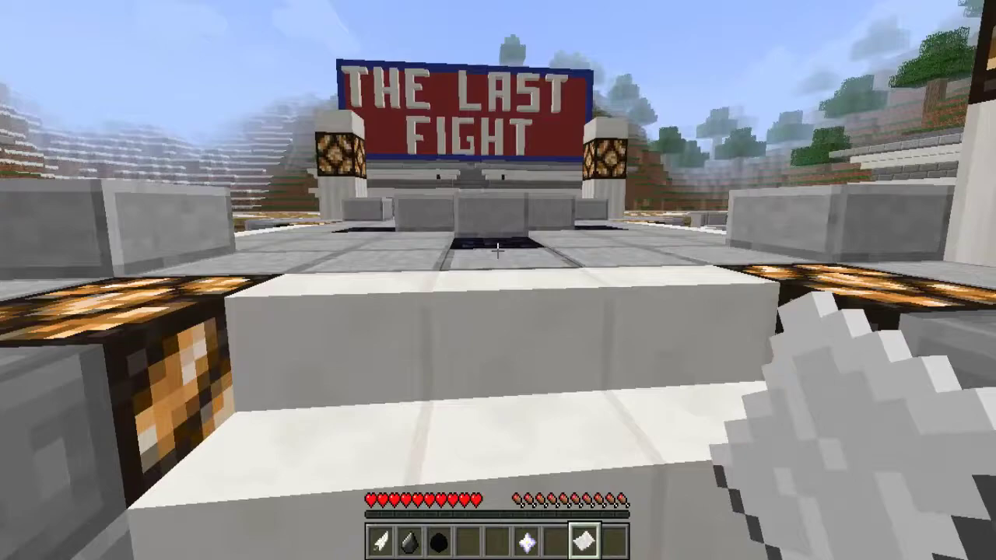
key("w")
key("t")
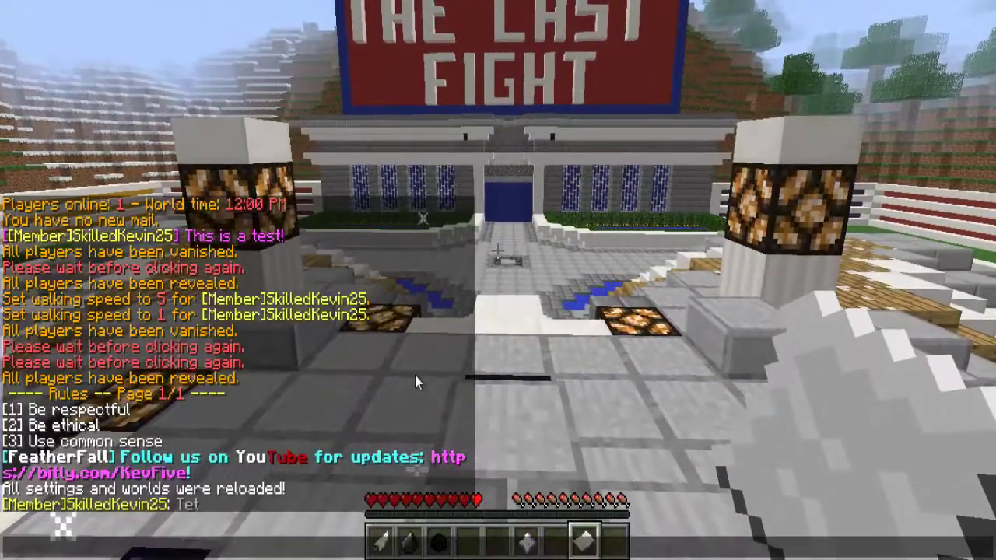
key("Escape")
key("w")
key("w")
Remove operator status from the own player account with the /deop command
key("slash")
type("deop")
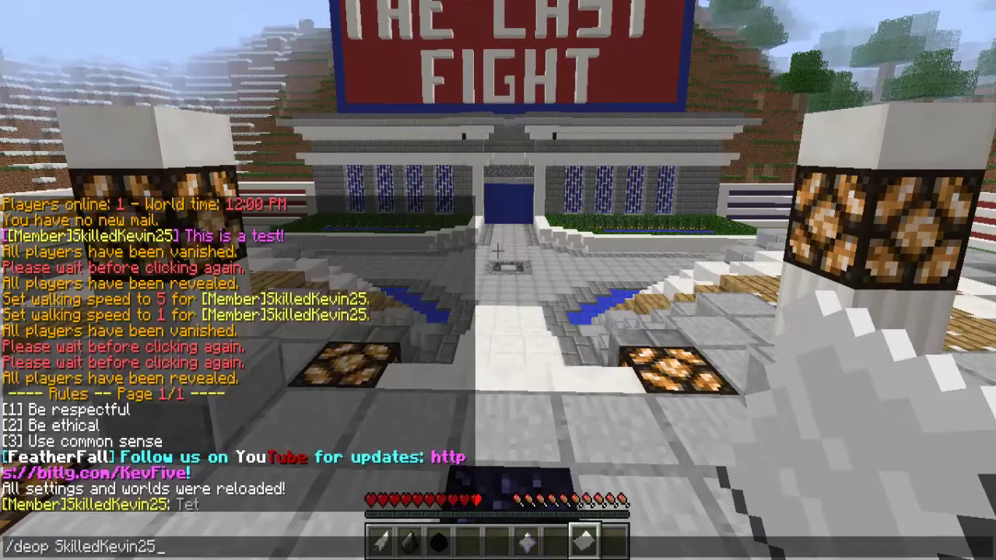
type(" SkilledKevin25")
key("Return")
Disconnect from the server and rejoin it from the multiplayer server list
key("Escape")
left_click(495, 303)
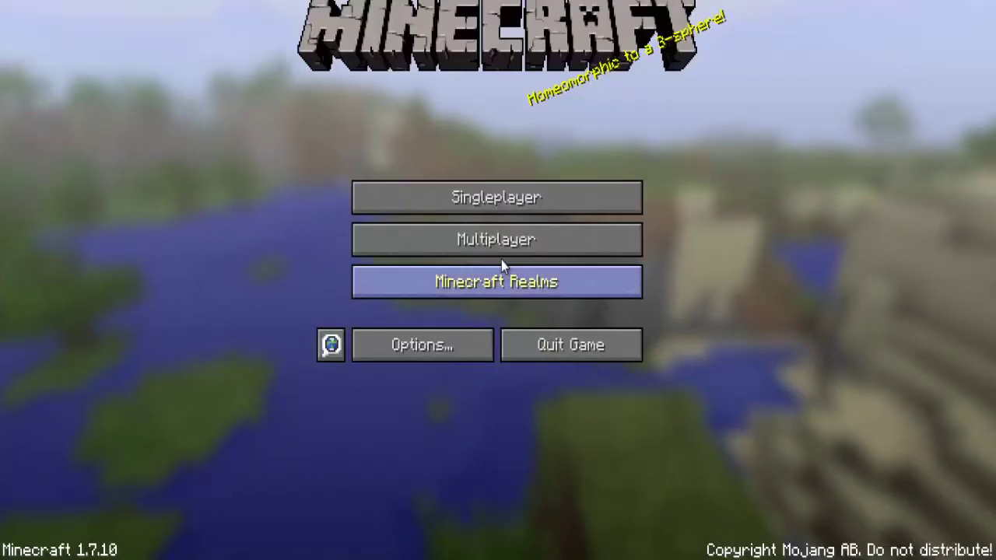
left_click(508, 254)
double_click(585, 59)
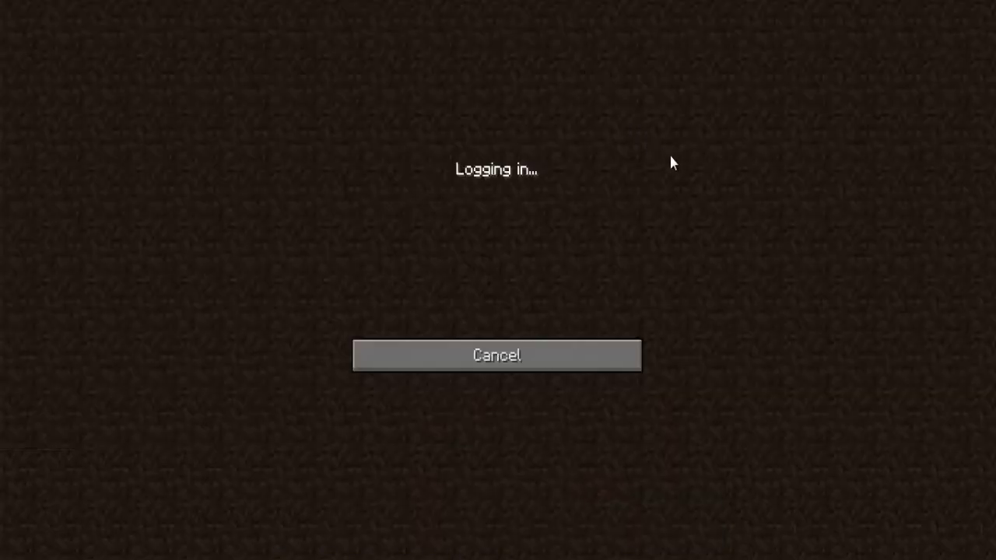
Return to the game, select the Hide/Unhide Players item in slot 3 and test it as a regular member
key("Escape")
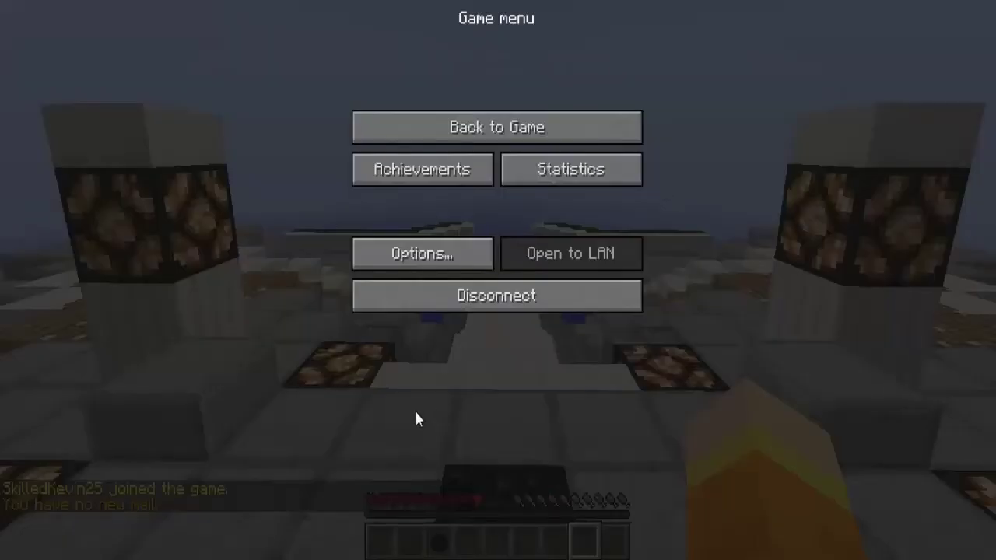
key("Escape")
key("3")
key("e")
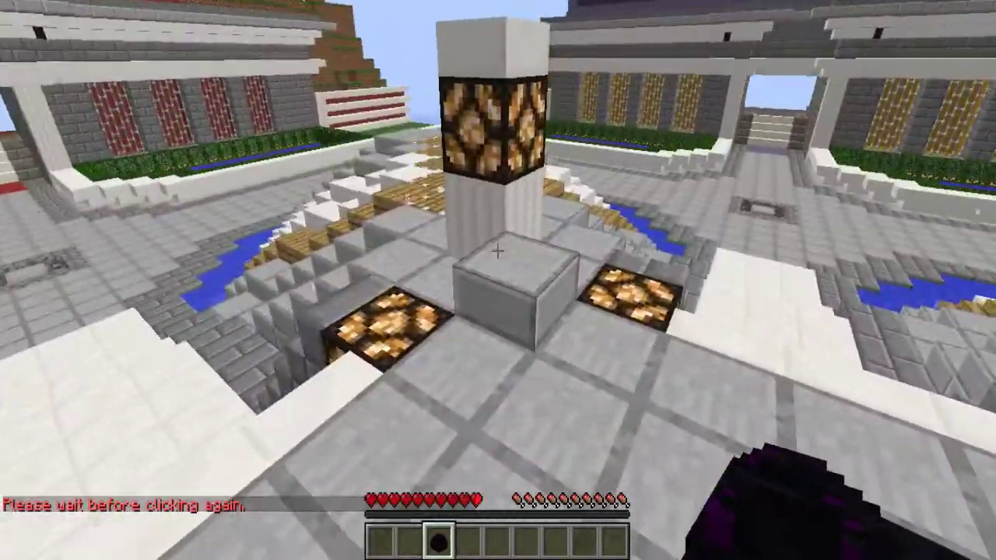
Walk into the Skyblock building and use the sign for joining Skyblock to teleport to the island
key("w")
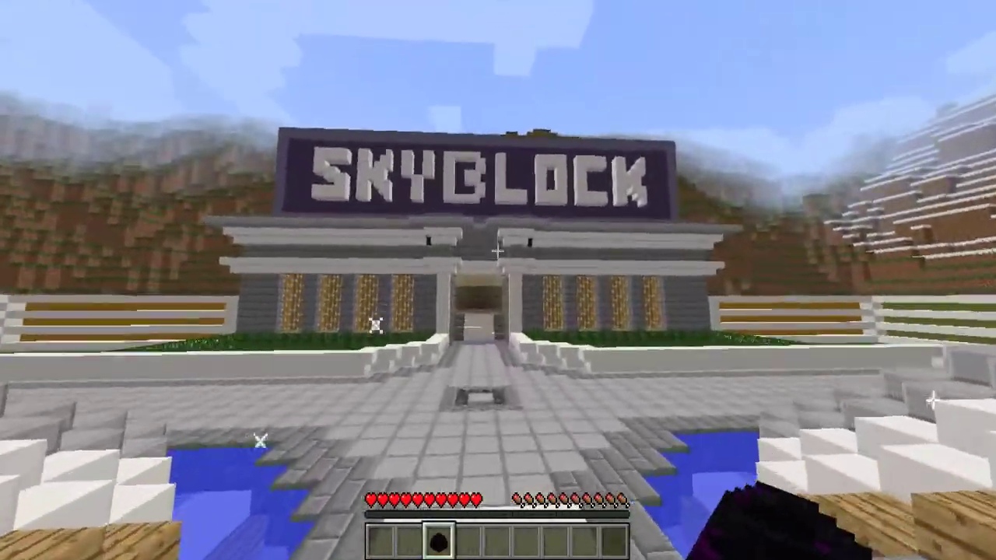
key("w")
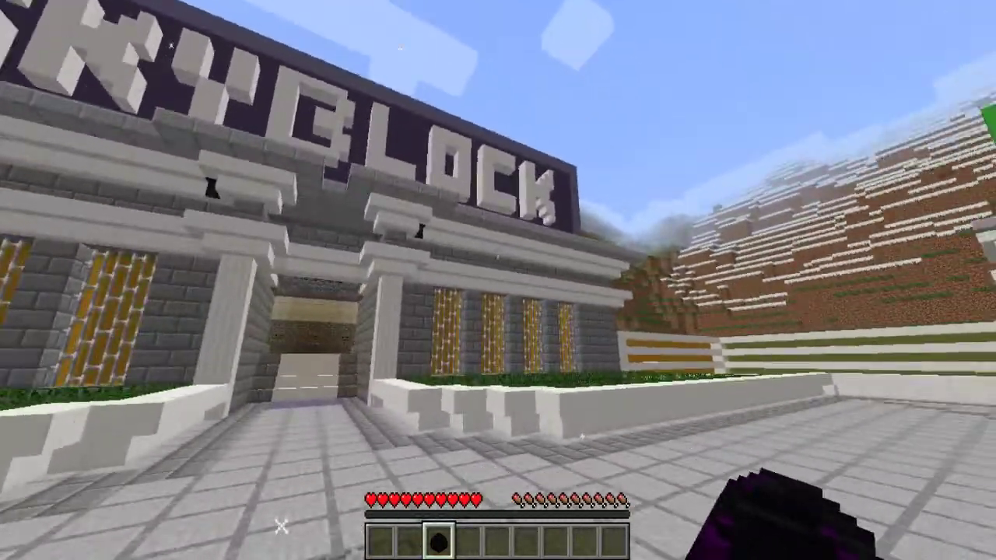
key("w")
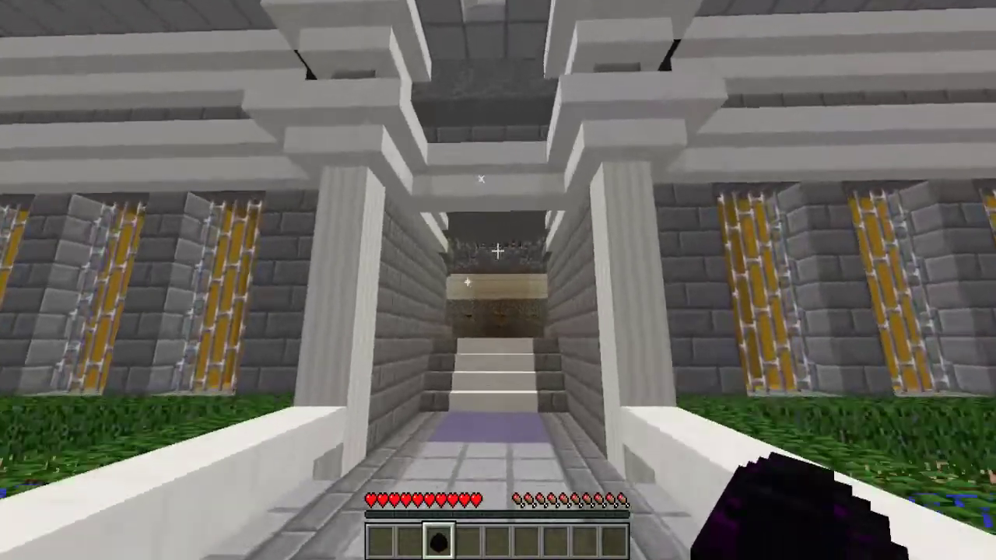
key("w")
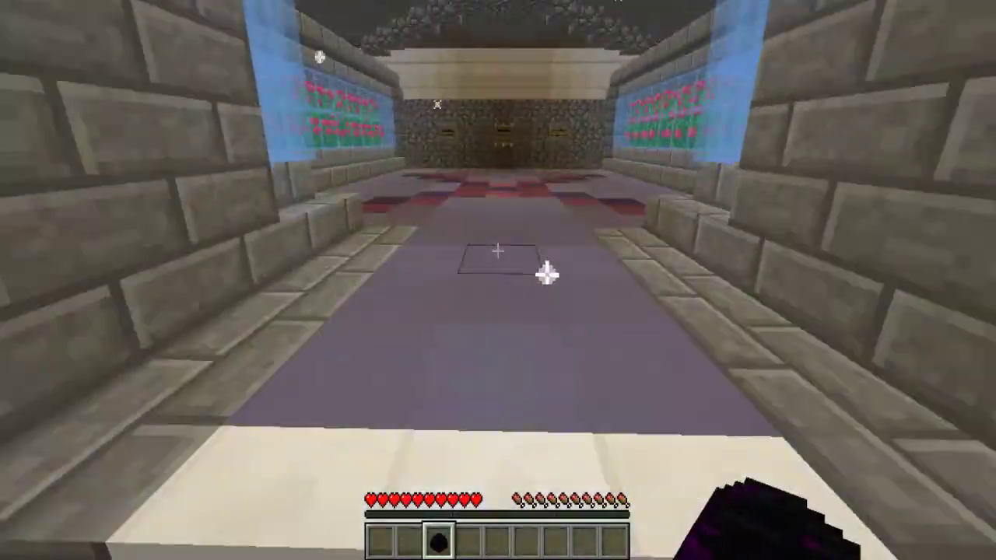
key("w")
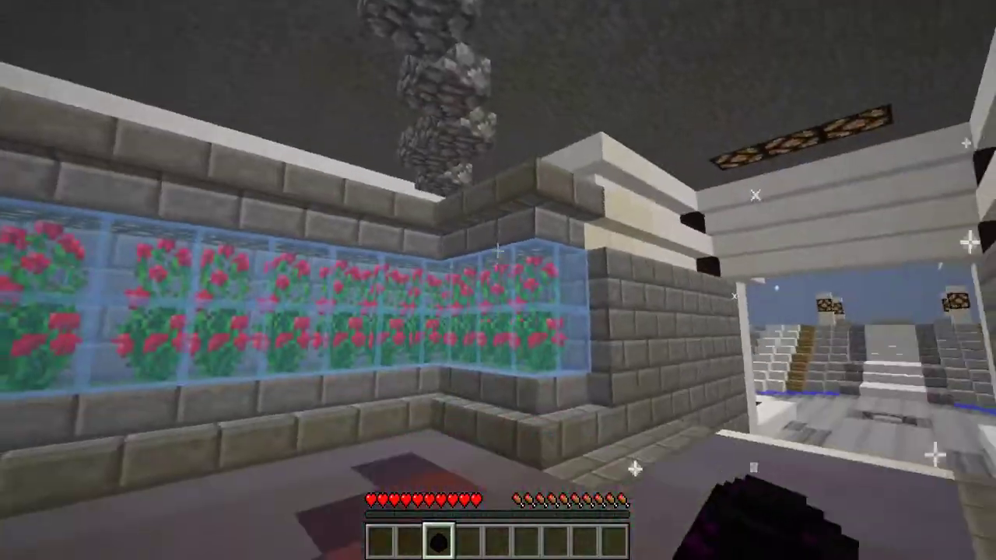
key("s")
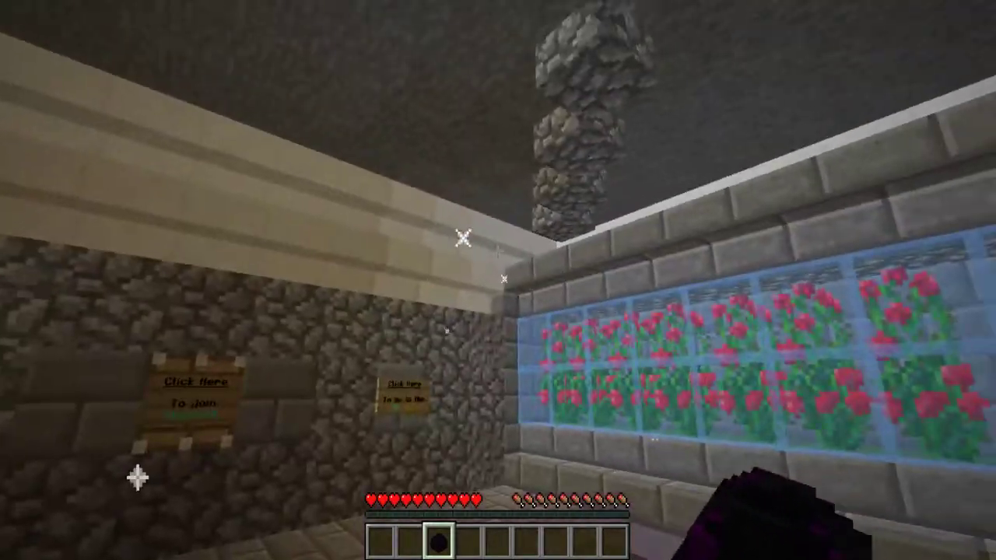
key("w")
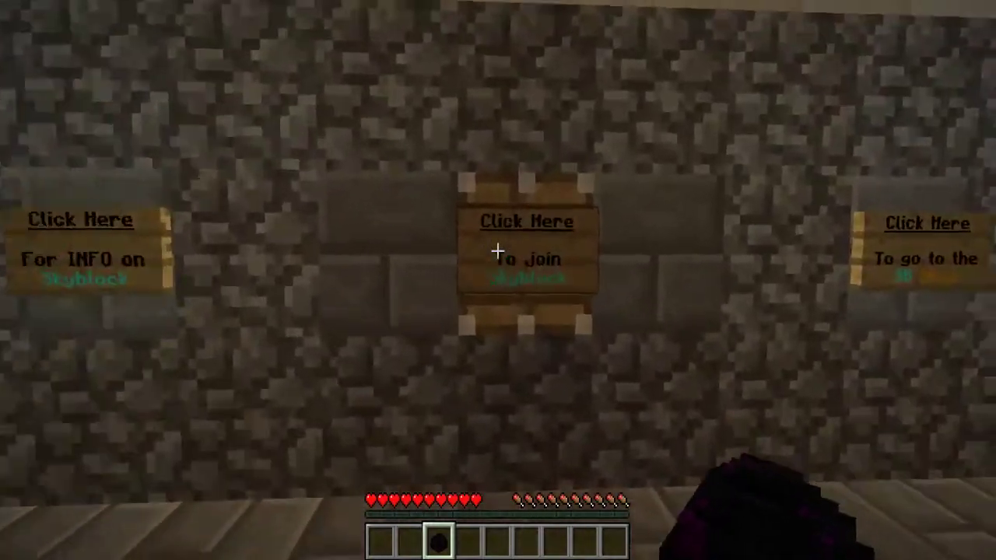
key("2")
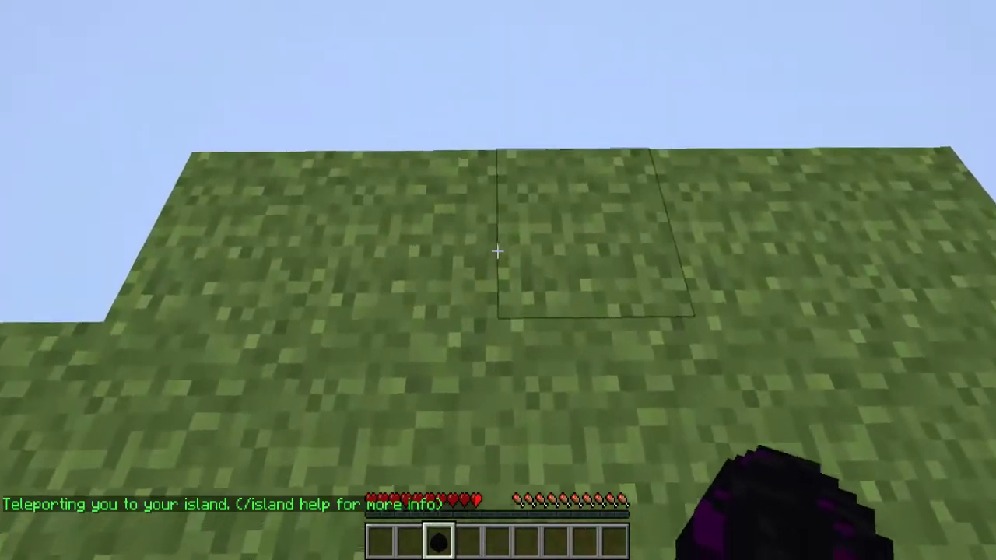
Run the /back command on the island to return to the previous location, and open the game menu
key("s")
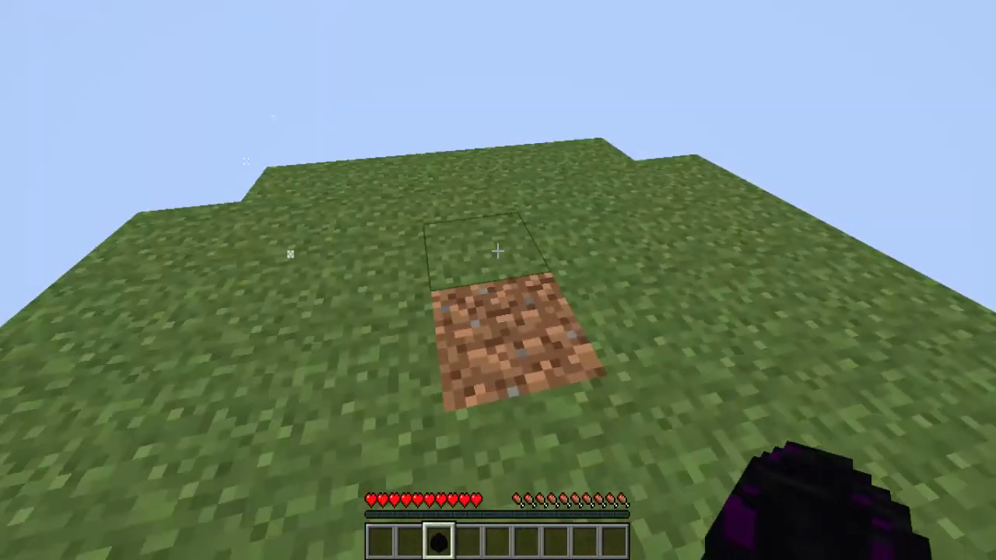
key("slash")
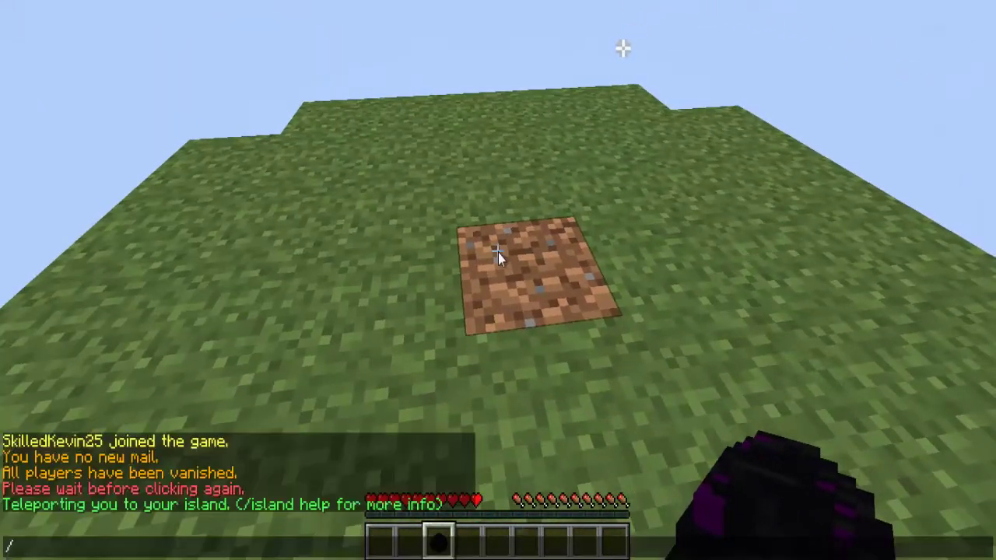
type("back")
key("Return")
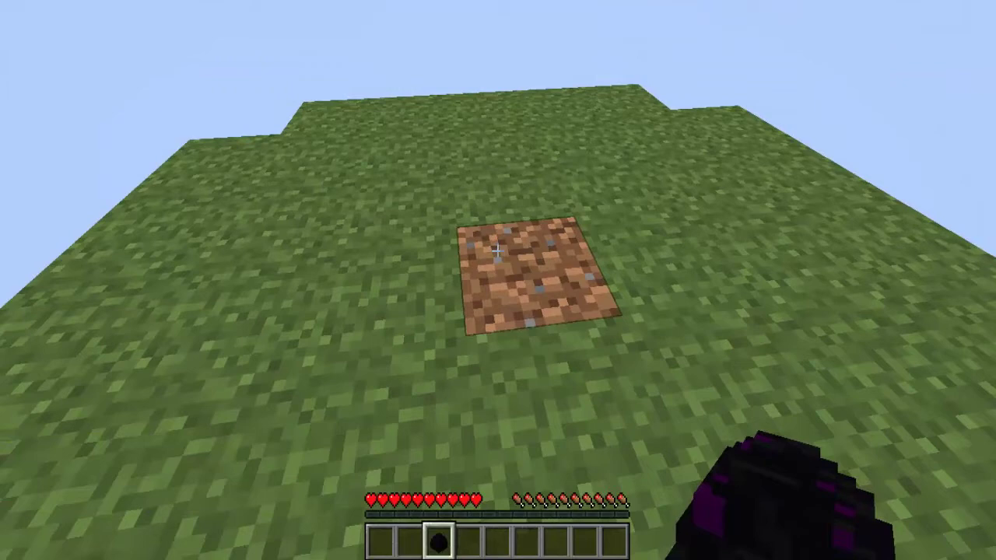
key("slash")
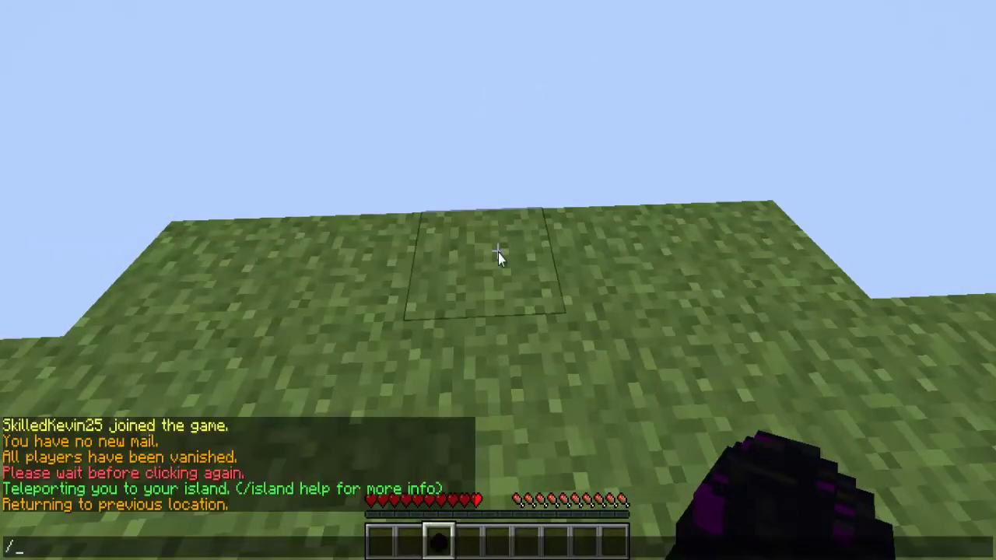
key("Escape")
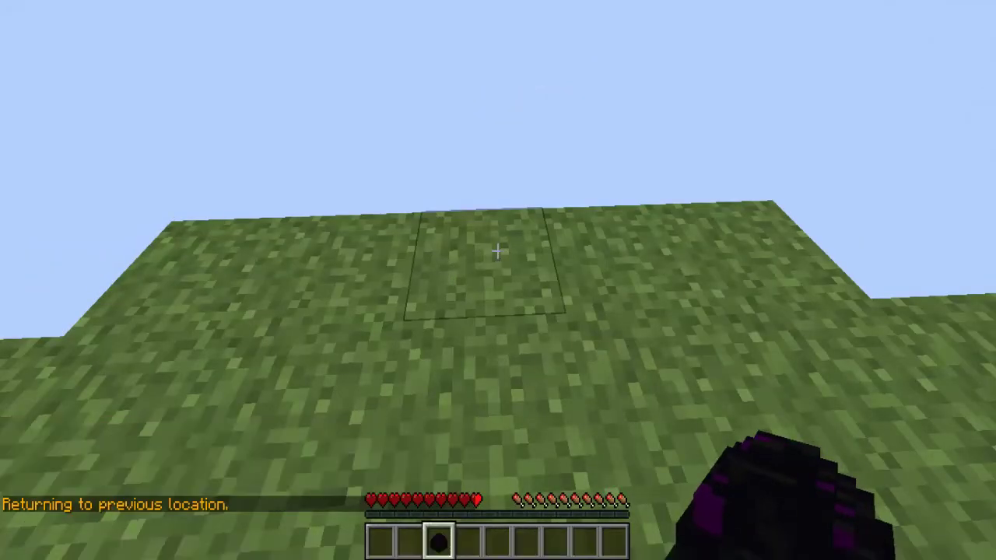
key("Escape")
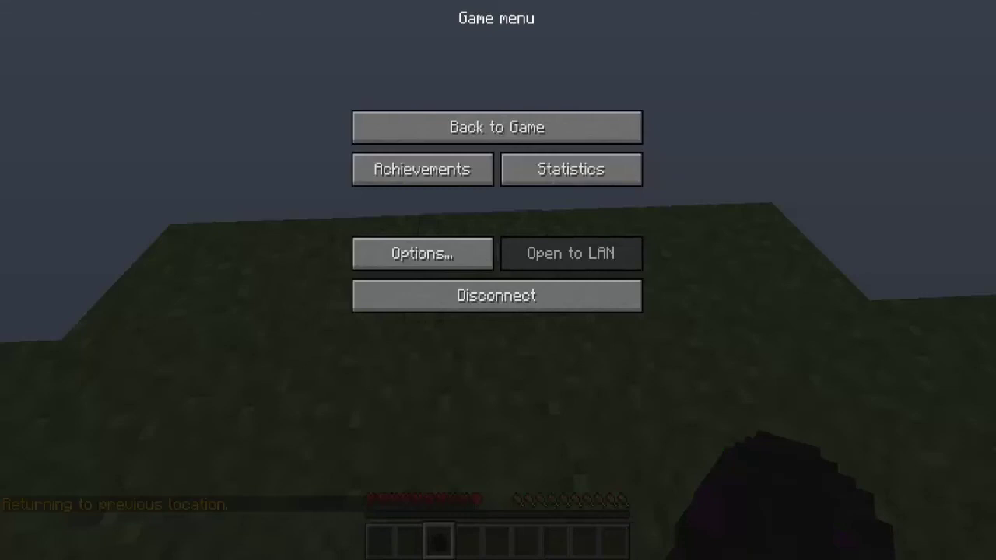